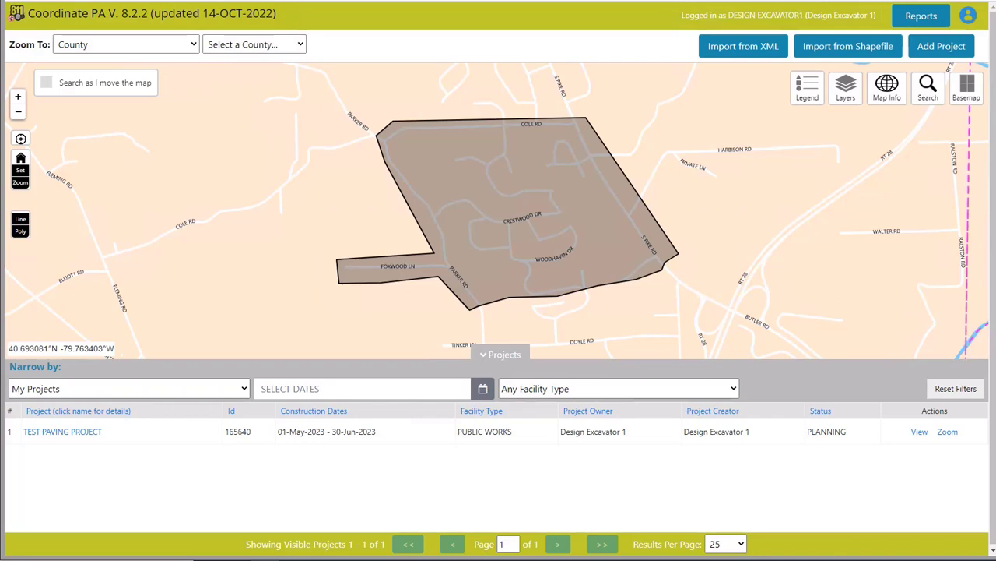
pyautogui.click(533, 277)
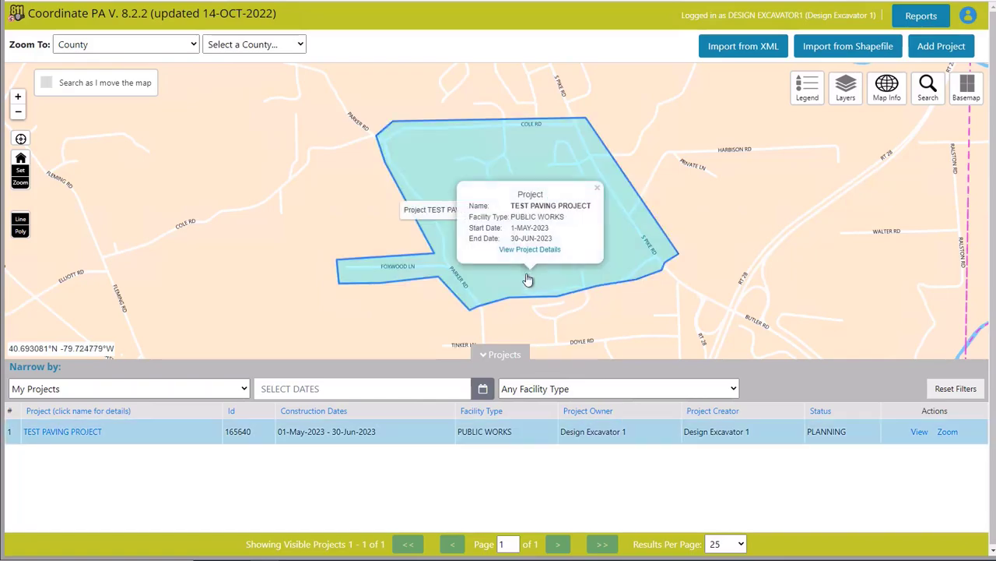
pyautogui.click(497, 263)
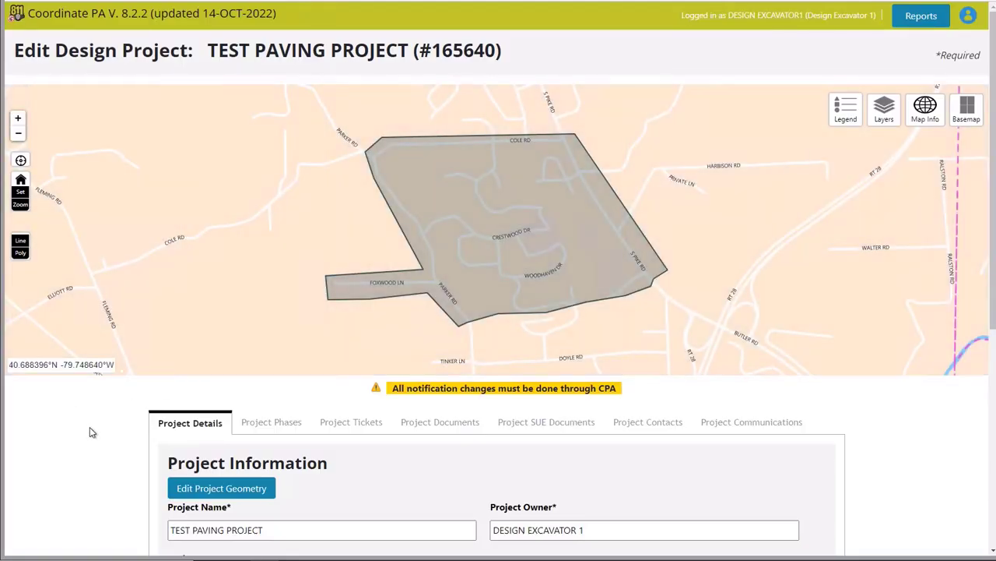
pyautogui.click(648, 421)
pyautogui.scroll(-2, 80, 422)
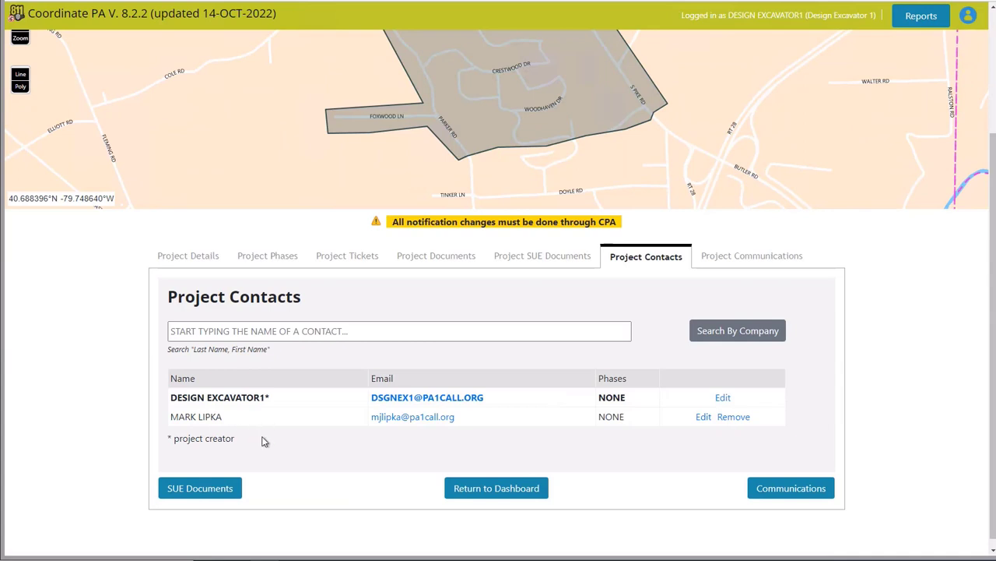
pyautogui.click(342, 257)
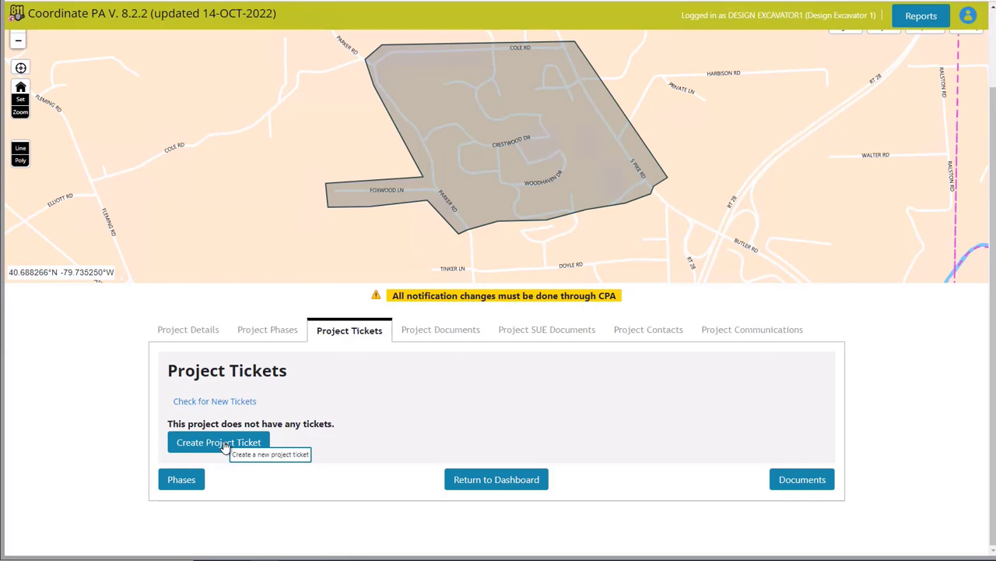
pyautogui.click(80, 24)
pyautogui.click(939, 46)
# Create a new project of type DESIGN.
pyautogui.click(487, 274)
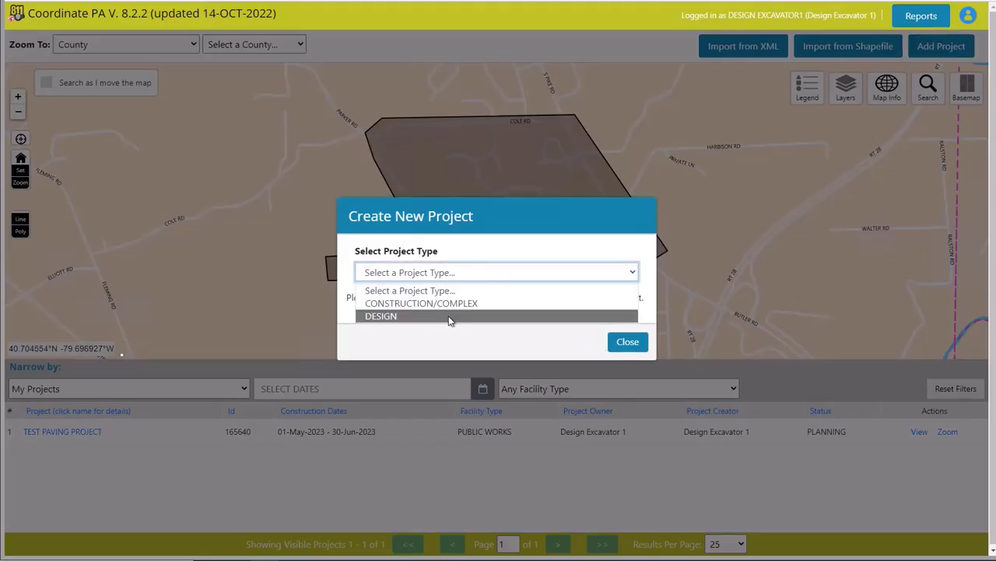
pyautogui.click(449, 316)
pyautogui.click(615, 343)
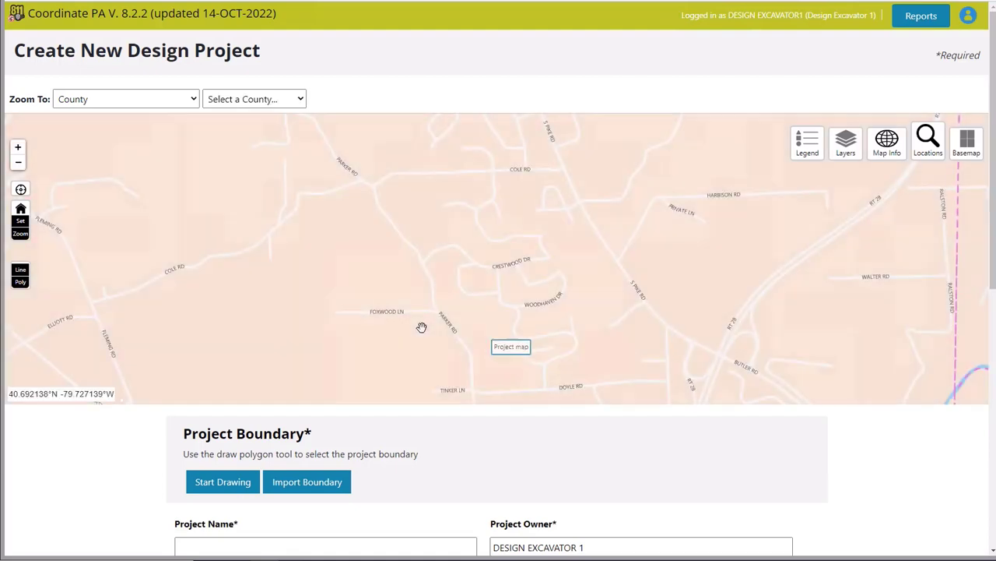
# Set county BUTLER and municipality BUFFALO TWP, then zoom the map to street level.
pyautogui.click(291, 98)
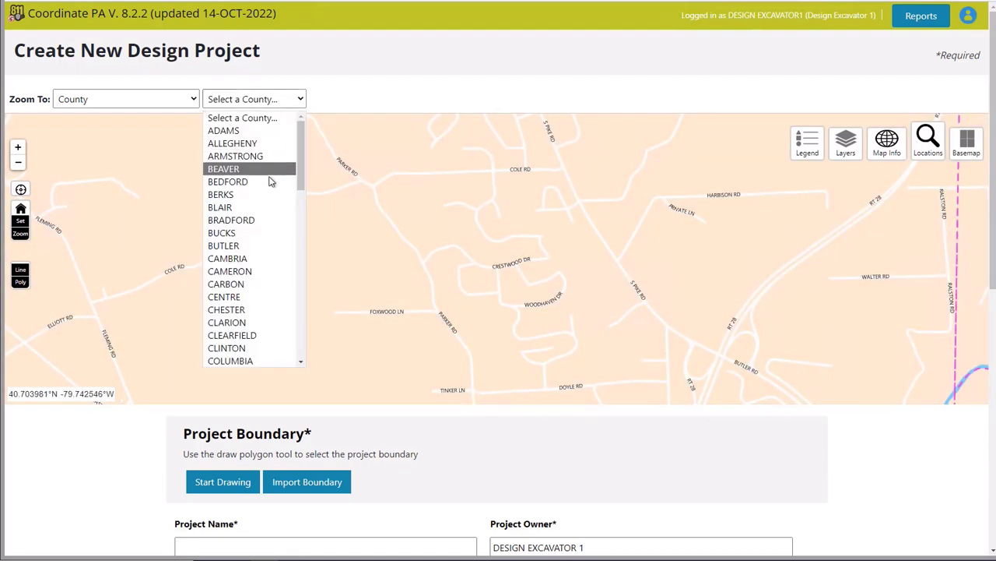
pyautogui.click(253, 244)
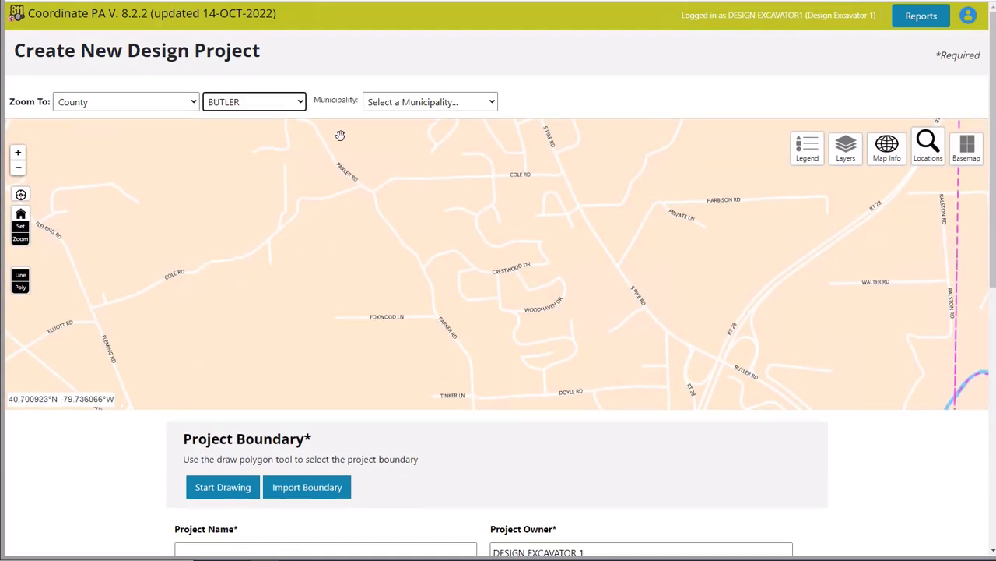
pyautogui.click(414, 102)
pyautogui.click(443, 198)
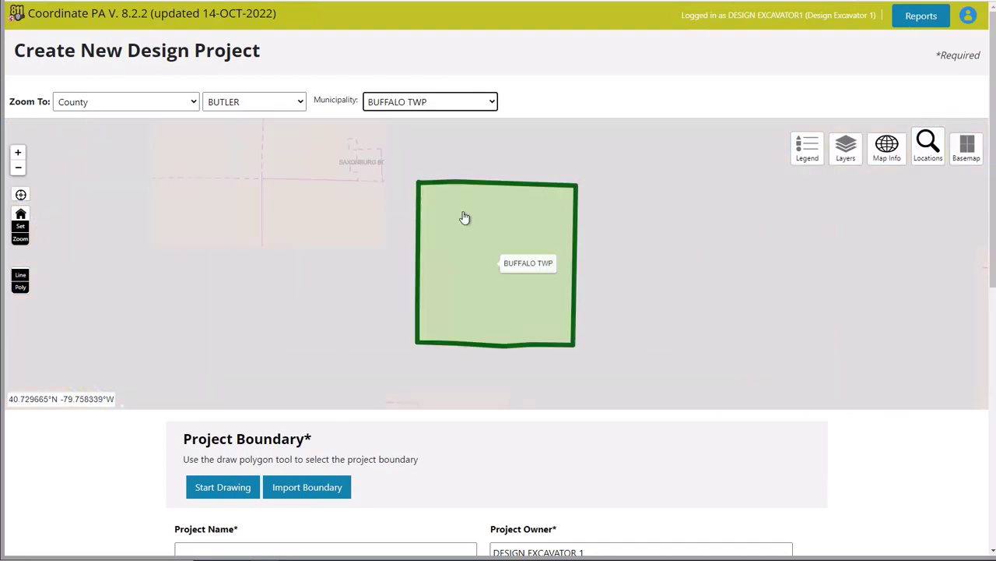
pyautogui.scroll(1, 516, 285)
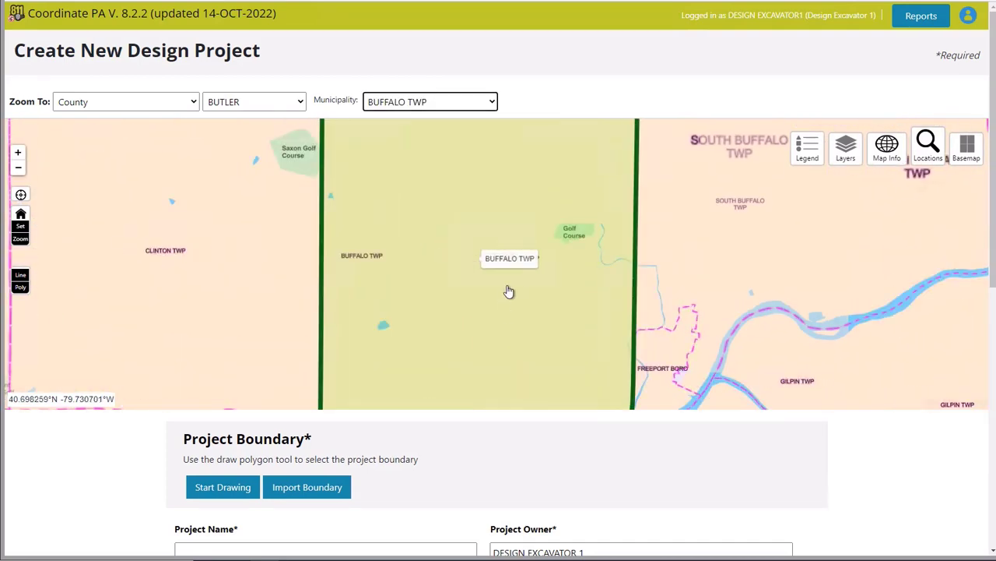
pyautogui.scroll(1, 508, 292)
pyautogui.scroll(1, 537, 296)
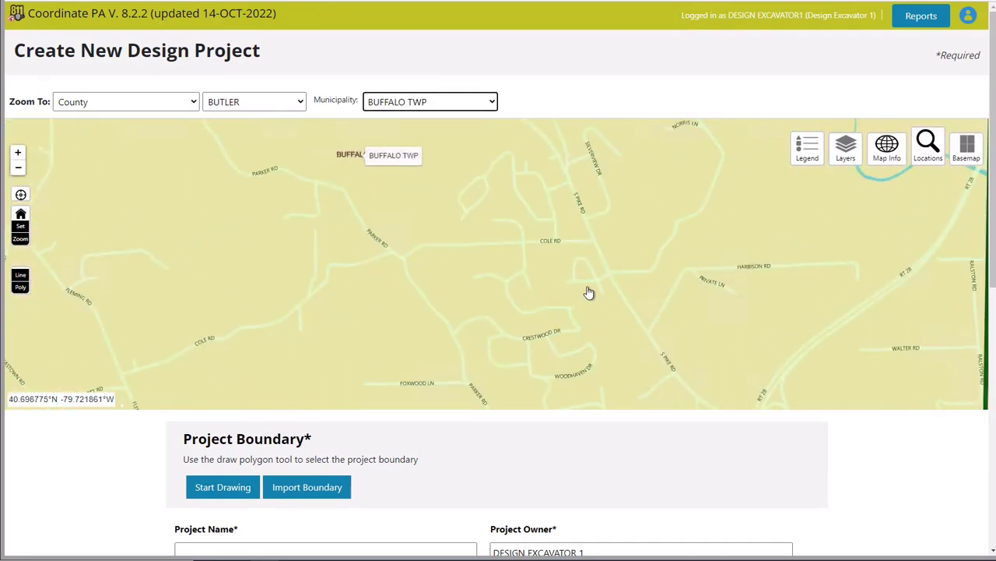
pyautogui.moveTo(589, 292); pyautogui.dragTo(436, 296)
pyautogui.moveTo(394, 242); pyautogui.dragTo(407, 211)
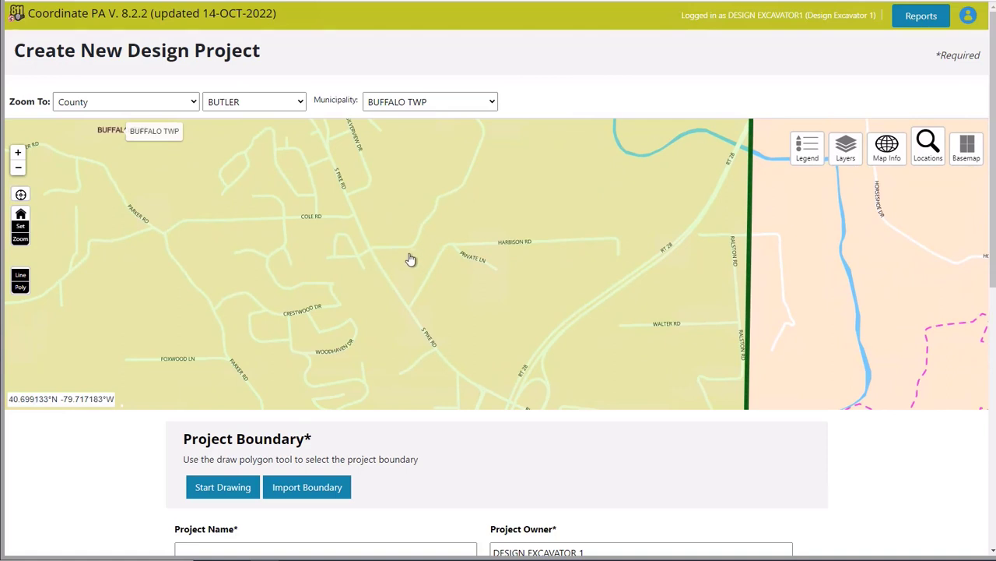
# Start the boundary north of Cole Rd and place points south along S Pike Rd.
pyautogui.click(217, 492)
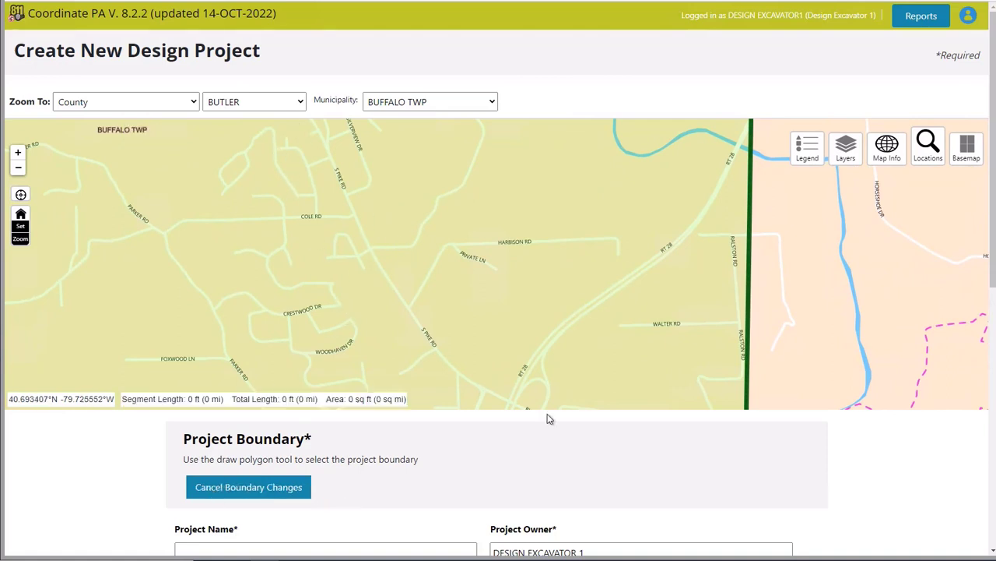
pyautogui.click(311, 143)
pyautogui.click(341, 210)
pyautogui.click(358, 259)
pyautogui.click(411, 340)
pyautogui.click(437, 359)
pyautogui.click(452, 379)
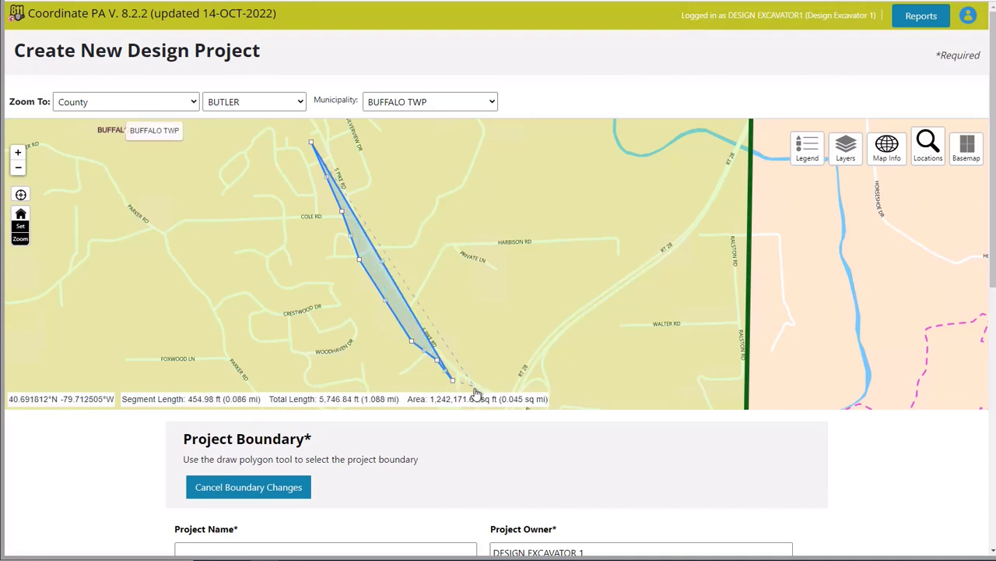
pyautogui.click(475, 387)
pyautogui.click(484, 381)
# Trace the boundary's east side back north and close the polygon.
pyautogui.click(482, 367)
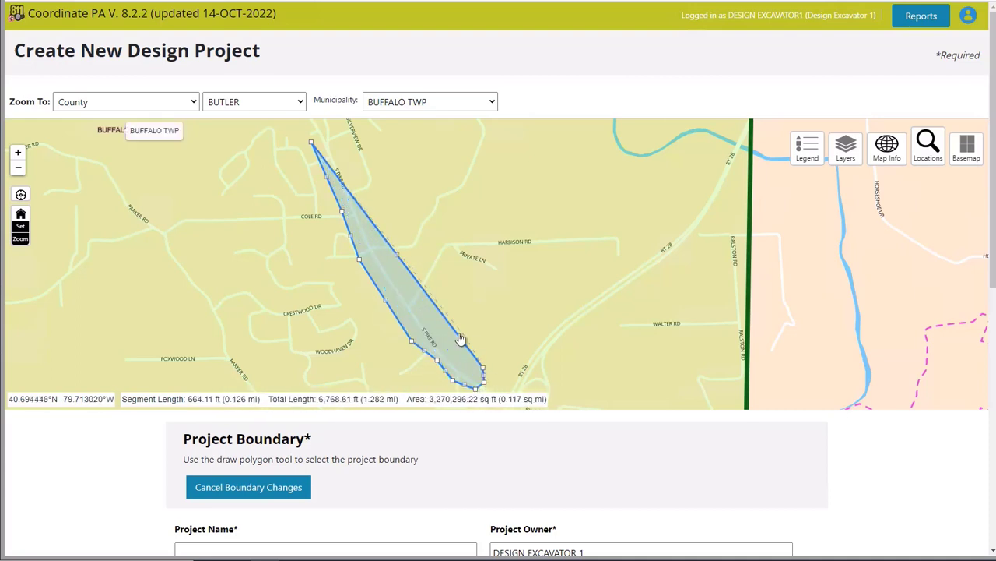
pyautogui.click(456, 329)
pyautogui.click(433, 314)
pyautogui.click(421, 292)
pyautogui.click(412, 269)
pyautogui.click(407, 245)
pyautogui.click(392, 212)
pyautogui.click(346, 151)
pyautogui.click(337, 131)
pyautogui.click(338, 131)
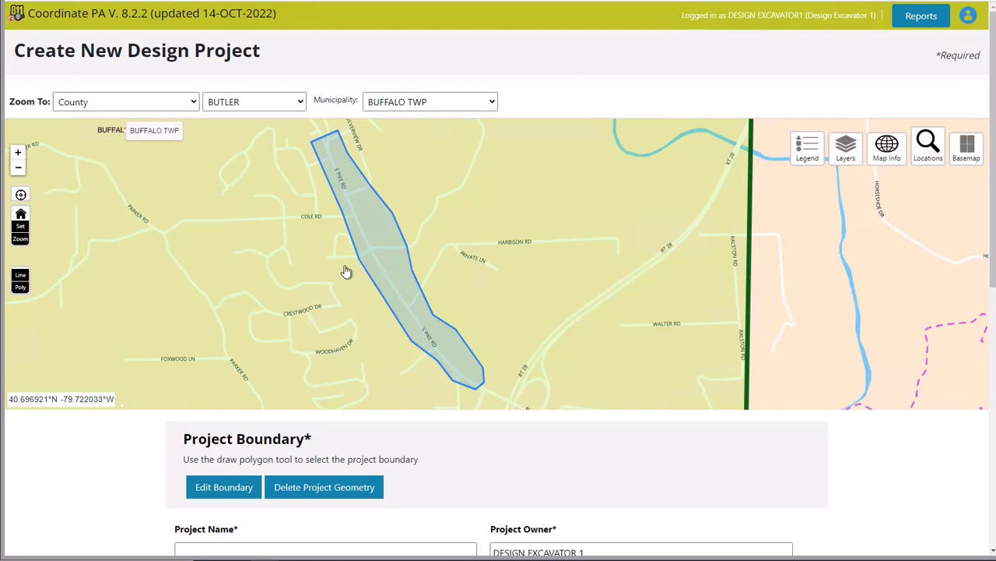
# Pull the boundary edges and vertices near Monroe Rd inward toward S Pike Rd.
pyautogui.click(236, 495)
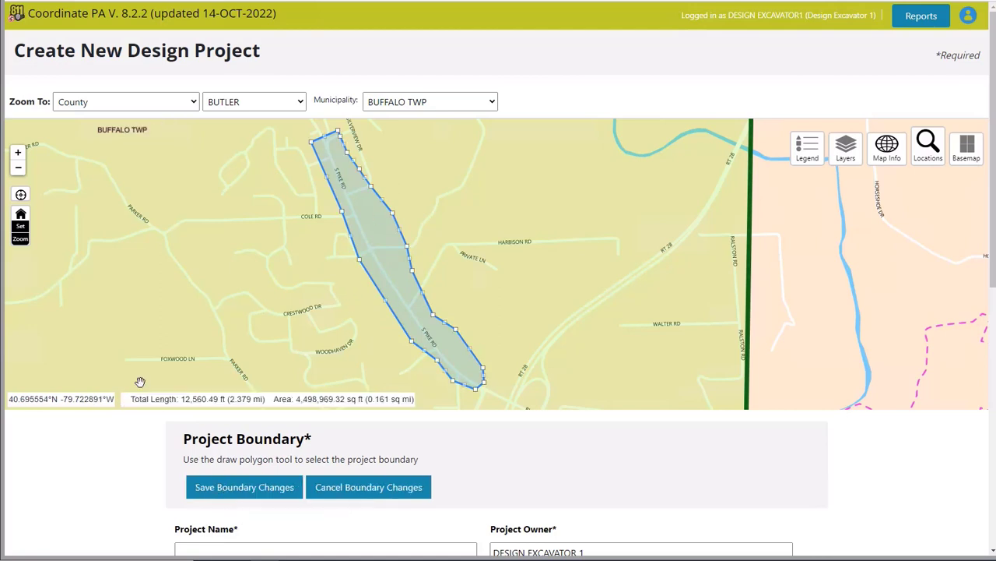
pyautogui.moveTo(383, 205); pyautogui.dragTo(385, 256)
pyautogui.scroll(2, 373, 246)
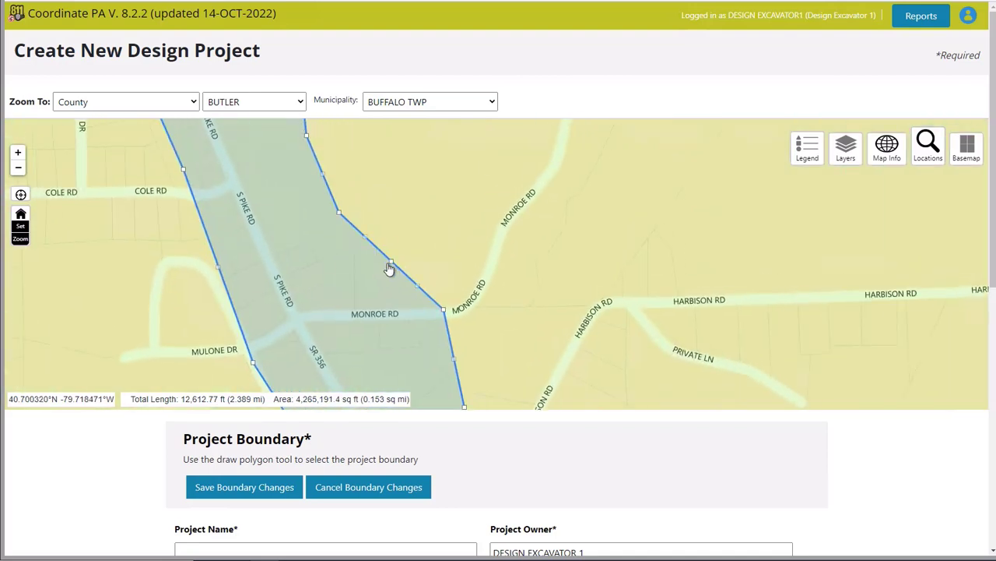
pyautogui.moveTo(391, 262); pyautogui.dragTo(377, 271)
pyautogui.moveTo(443, 311); pyautogui.dragTo(336, 323)
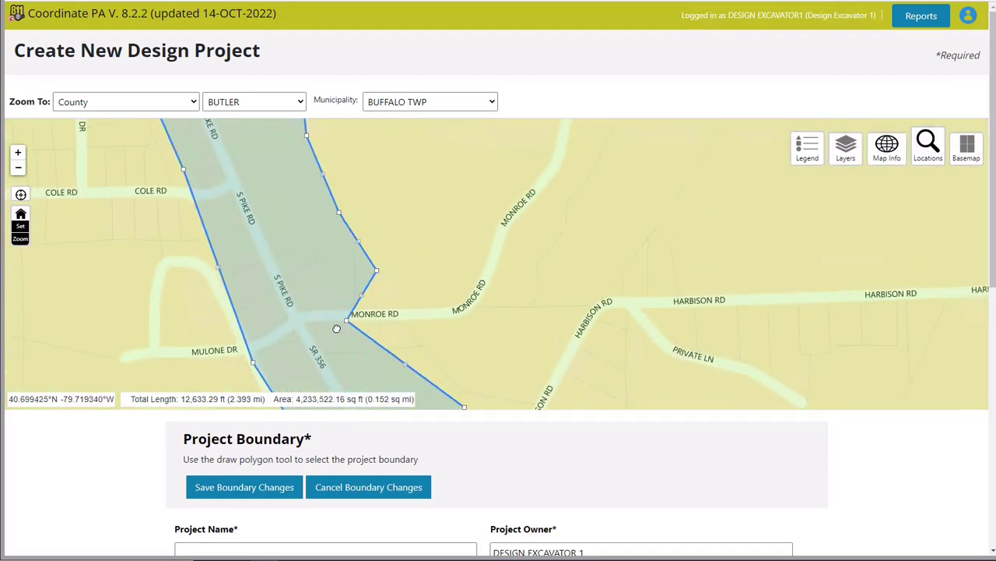
pyautogui.moveTo(368, 272); pyautogui.dragTo(295, 278)
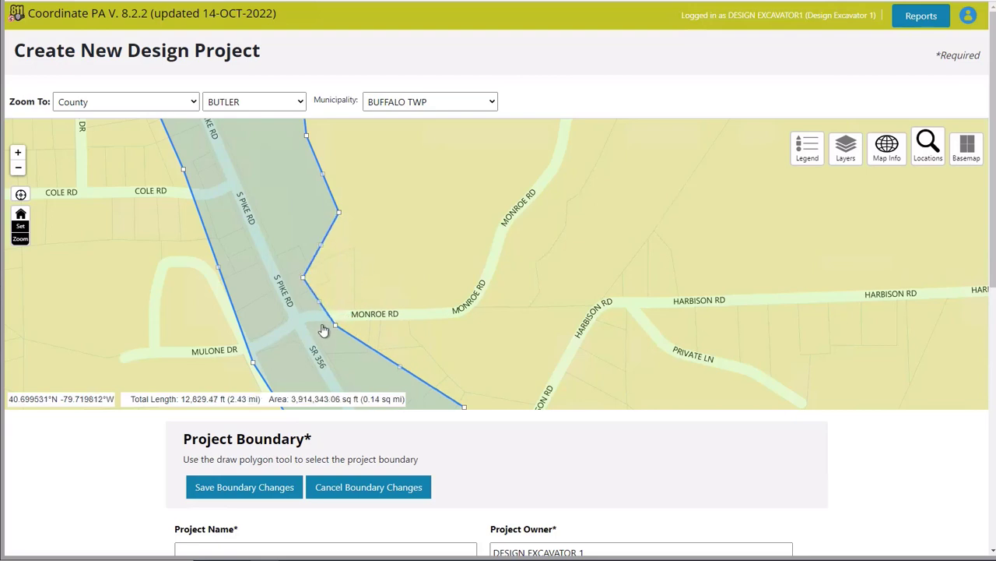
pyautogui.moveTo(334, 333); pyautogui.dragTo(311, 345)
pyautogui.moveTo(304, 283); pyautogui.dragTo(292, 288)
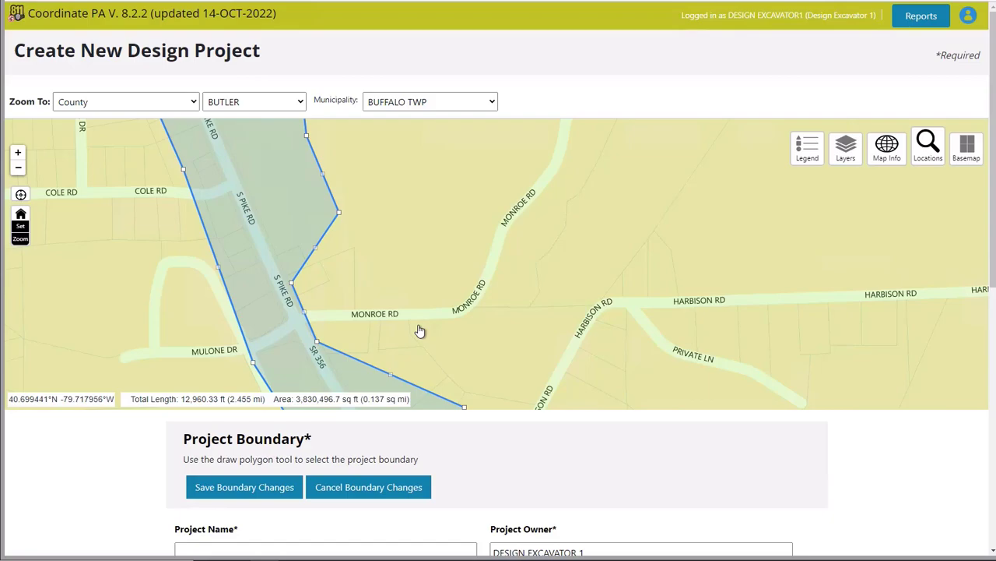
# Save the reshaped boundary and bring the project form into view.
pyautogui.click(245, 486)
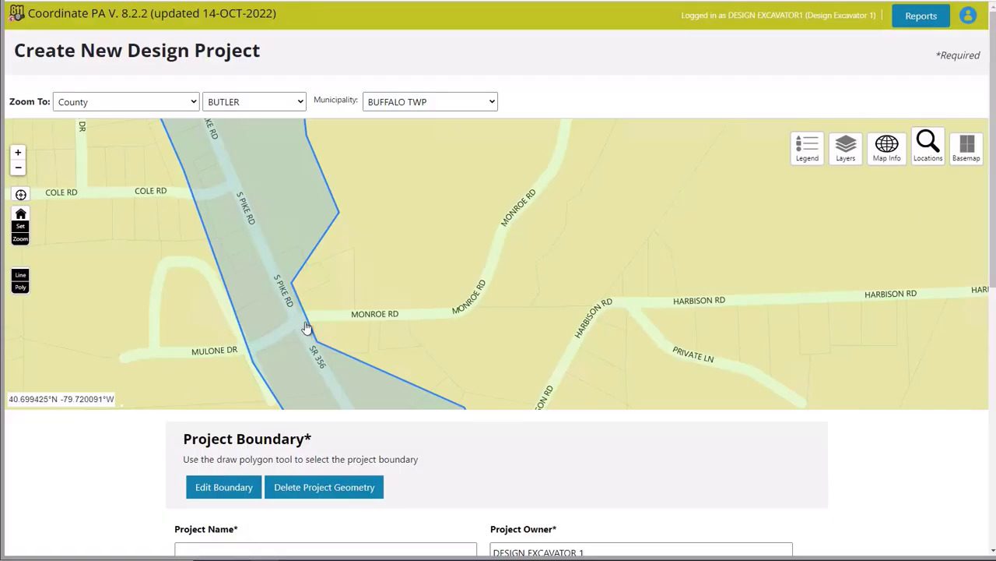
pyautogui.scroll(-4, 304, 331)
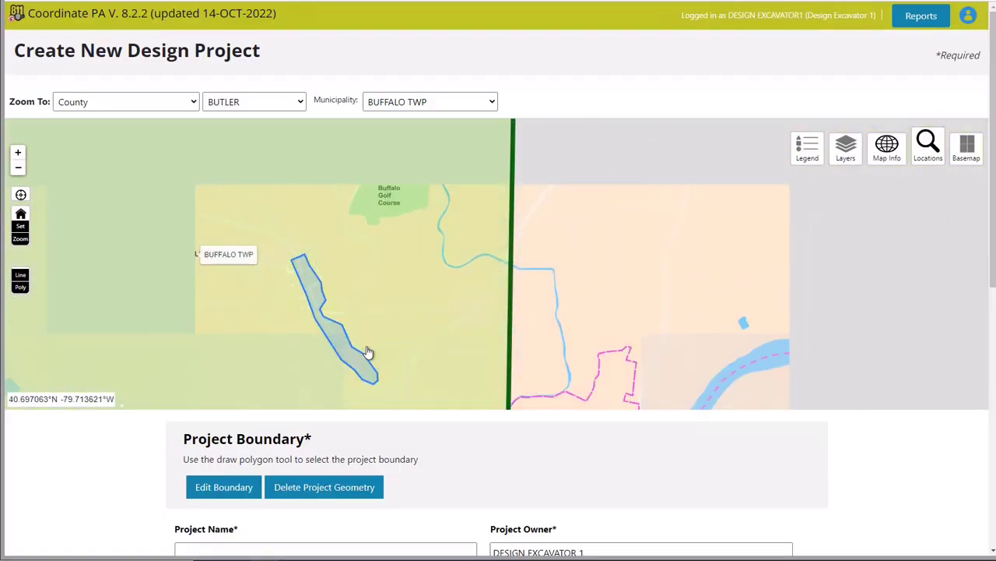
pyautogui.scroll(3, 351, 292)
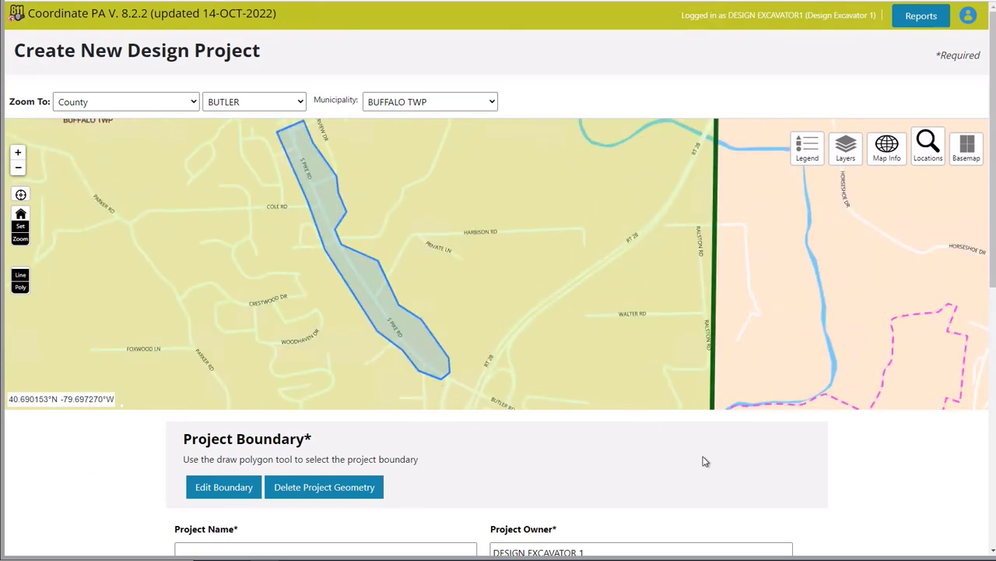
pyautogui.scroll(-3, 856, 441)
# Name the project PAVING TEST 2 with owner PROJECT OWNER 1.
pyautogui.click(327, 303)
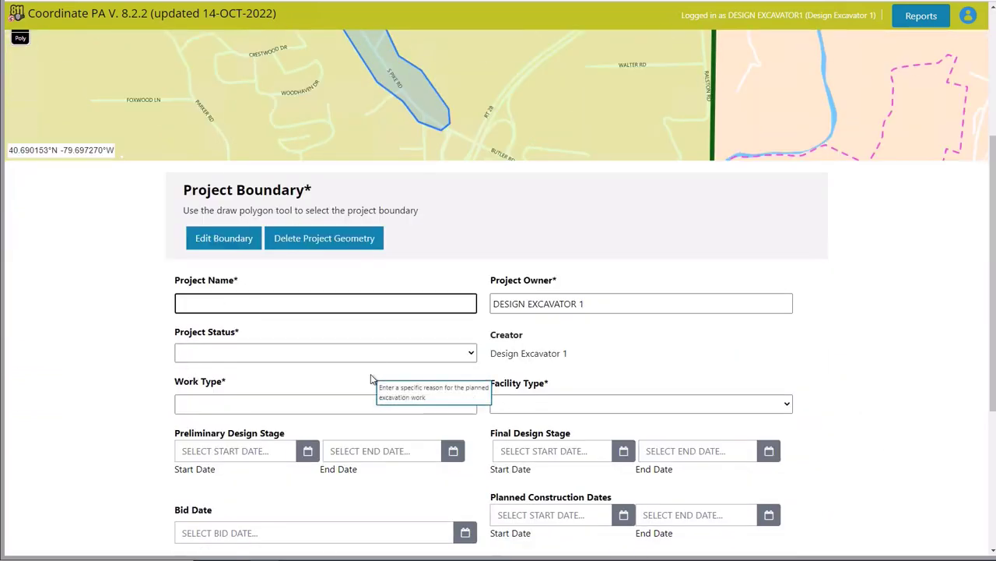
pyautogui.write('PAVING TEST 2')
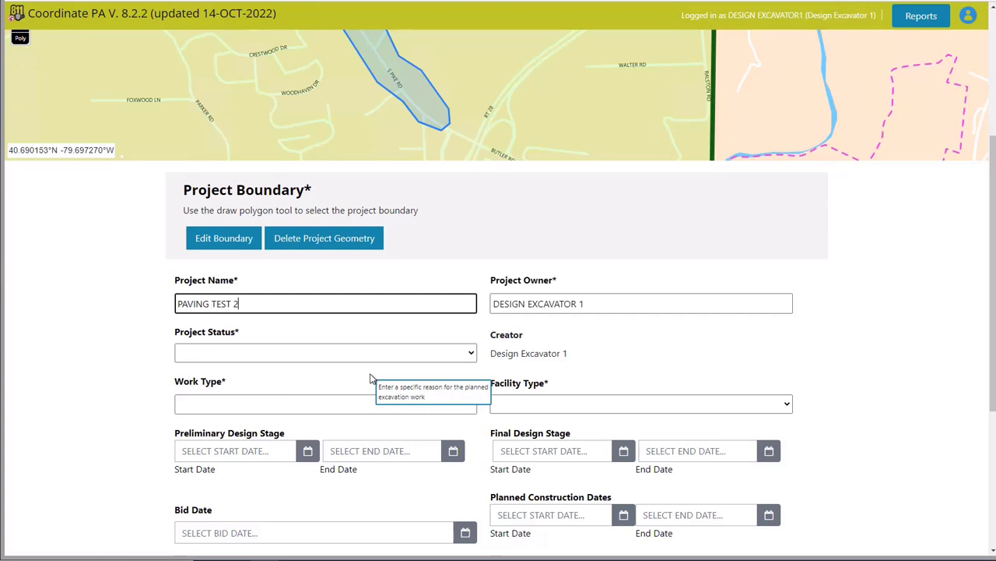
pyautogui.press('Tab')
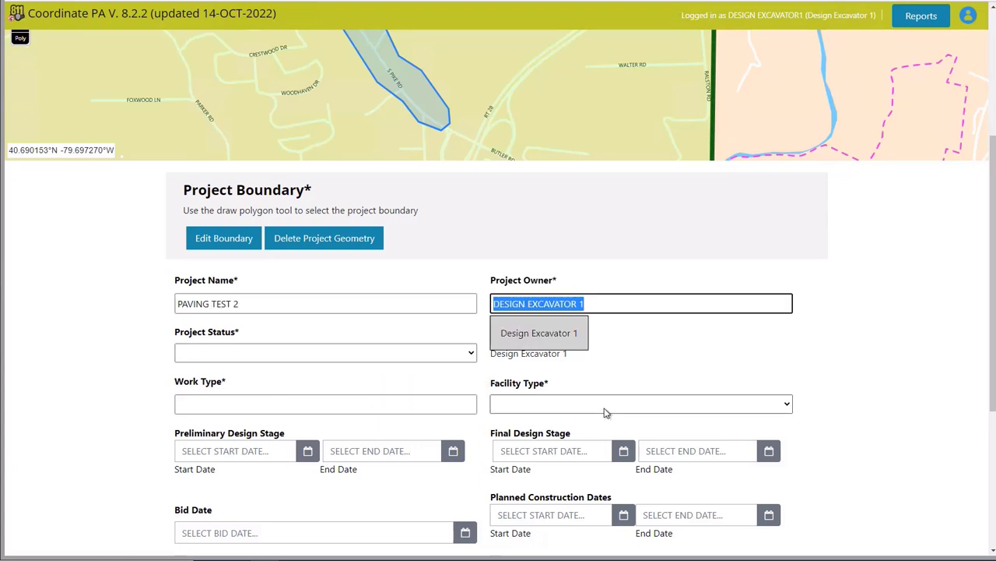
pyautogui.write('PROJE')
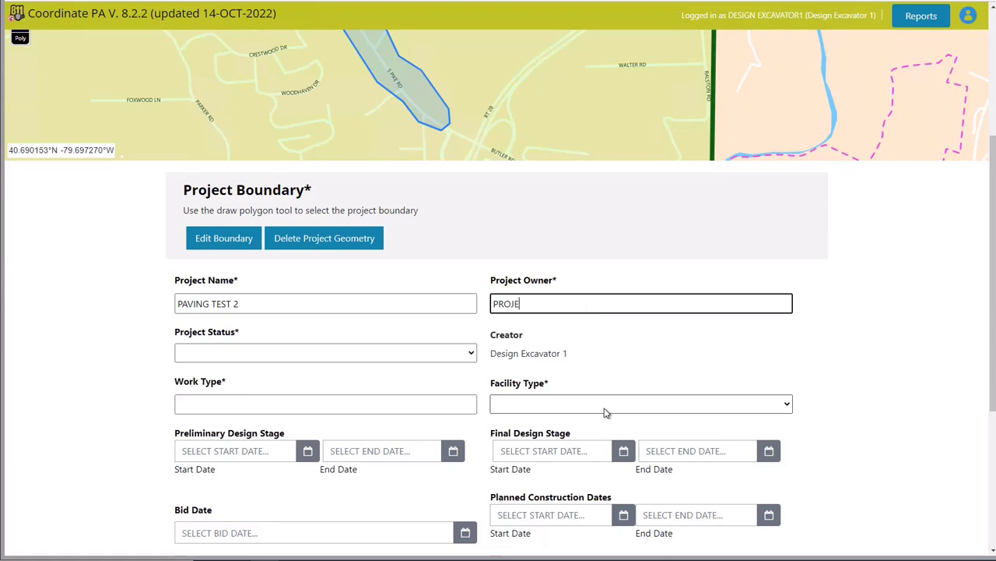
pyautogui.write('CT OWNER 1')
pyautogui.press('Tab')
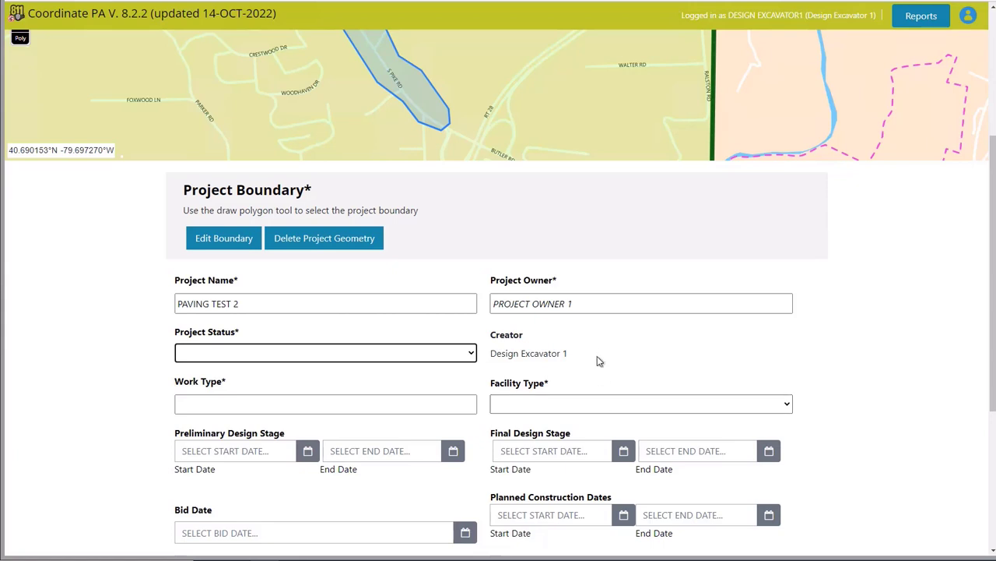
# Set project status to PLANNING and facility type to PUBLIC WORKS.
pyautogui.click(467, 353)
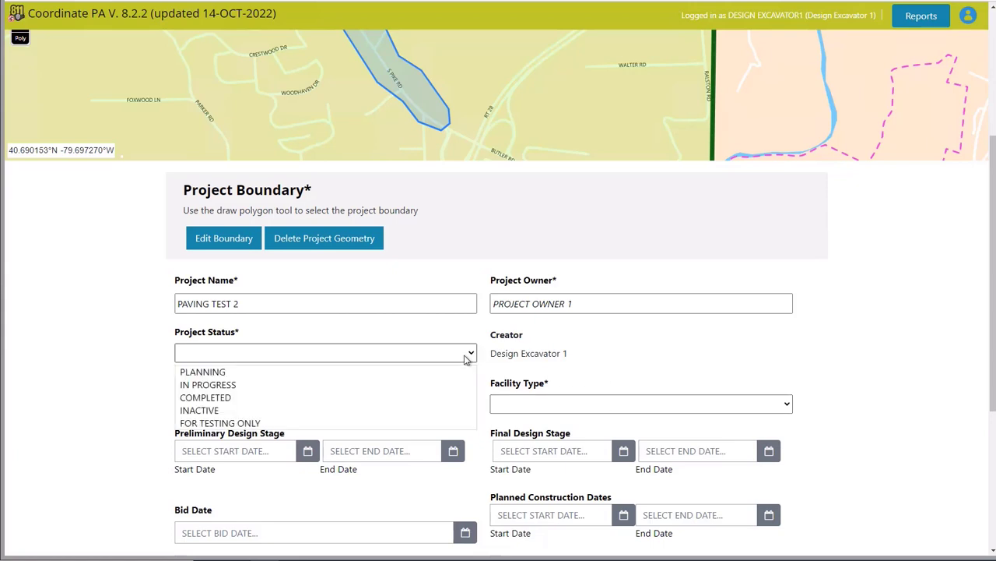
pyautogui.click(402, 376)
pyautogui.click(296, 407)
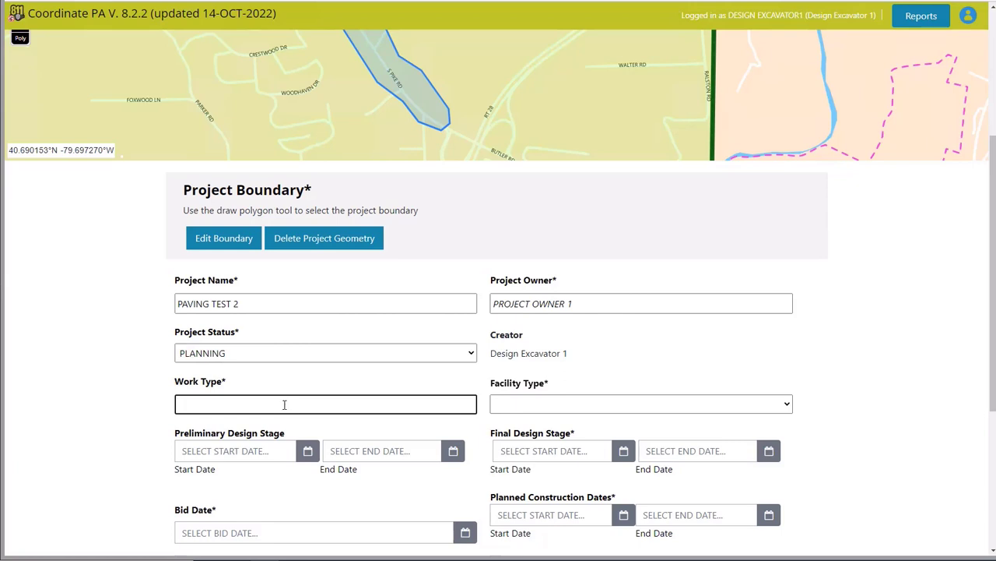
pyautogui.press('Tab')
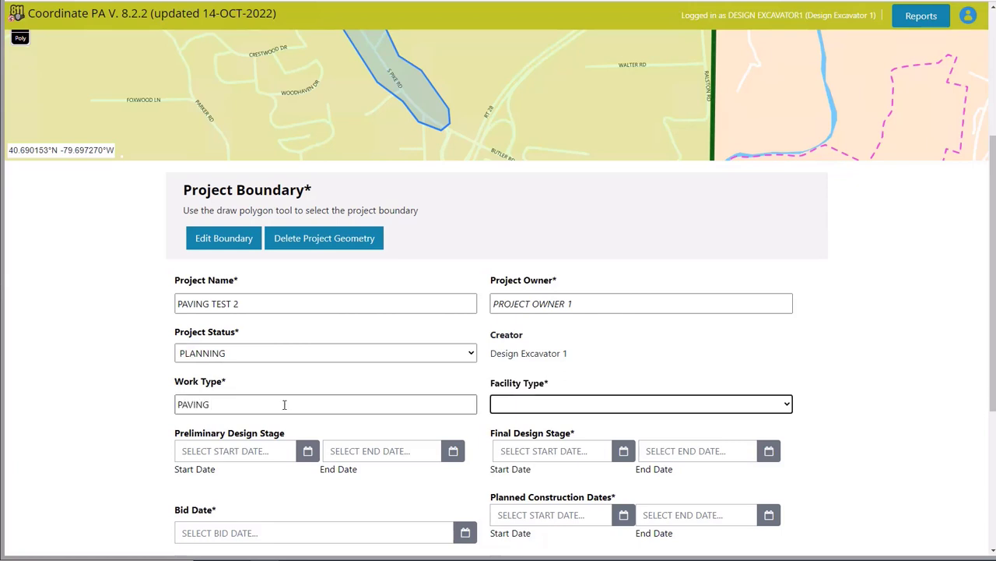
pyautogui.click(498, 404)
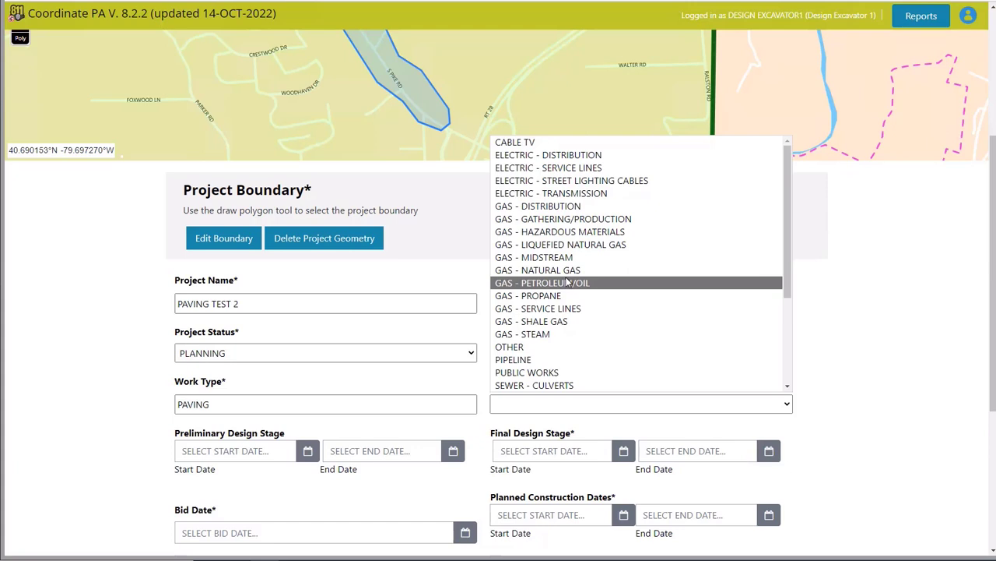
pyautogui.scroll(-3, 567, 282)
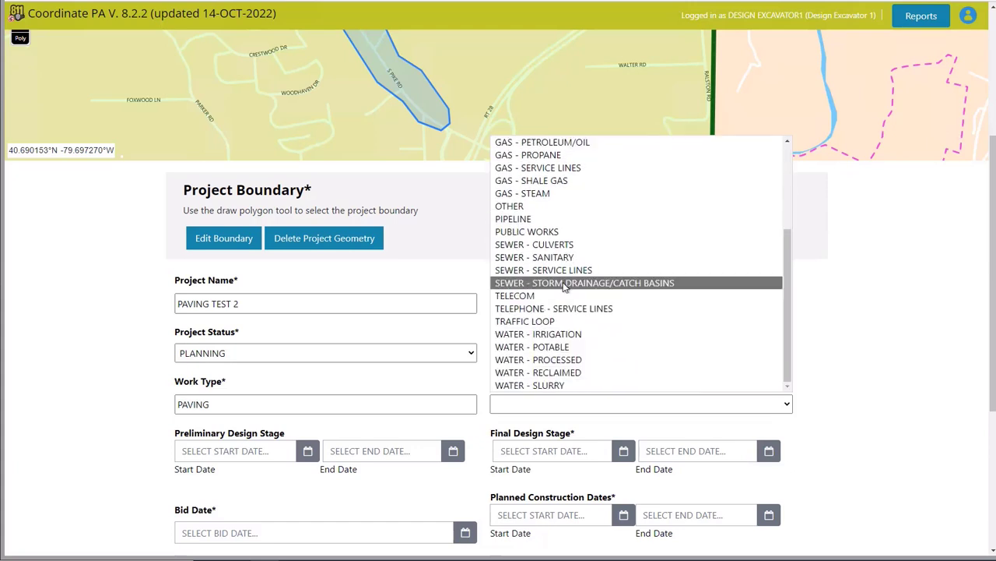
pyautogui.click(579, 232)
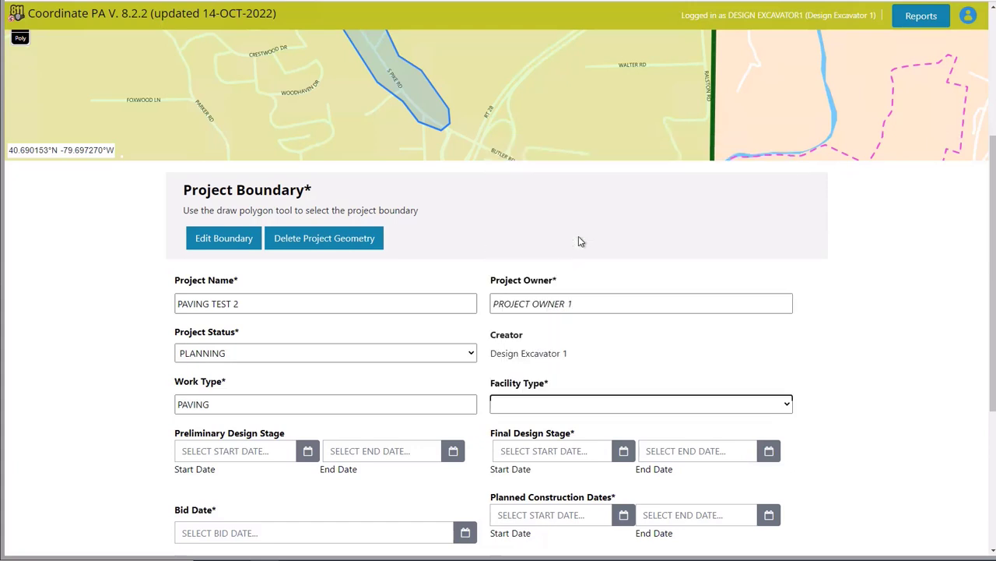
pyautogui.scroll(-2, 836, 373)
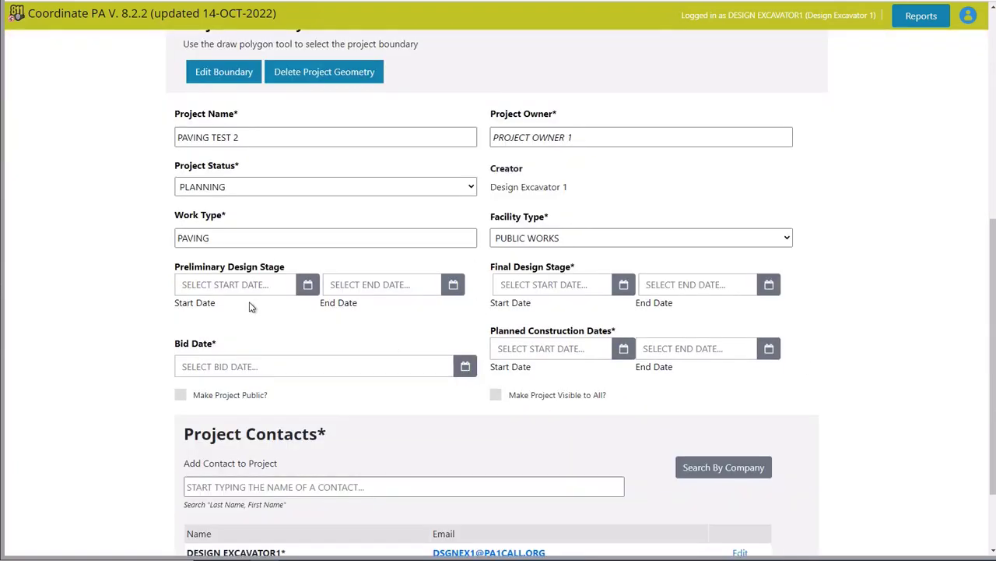
# Set the Final Design Stage dates to 02-JAN-2023 through 31-JAN-2023.
pyautogui.click(621, 288)
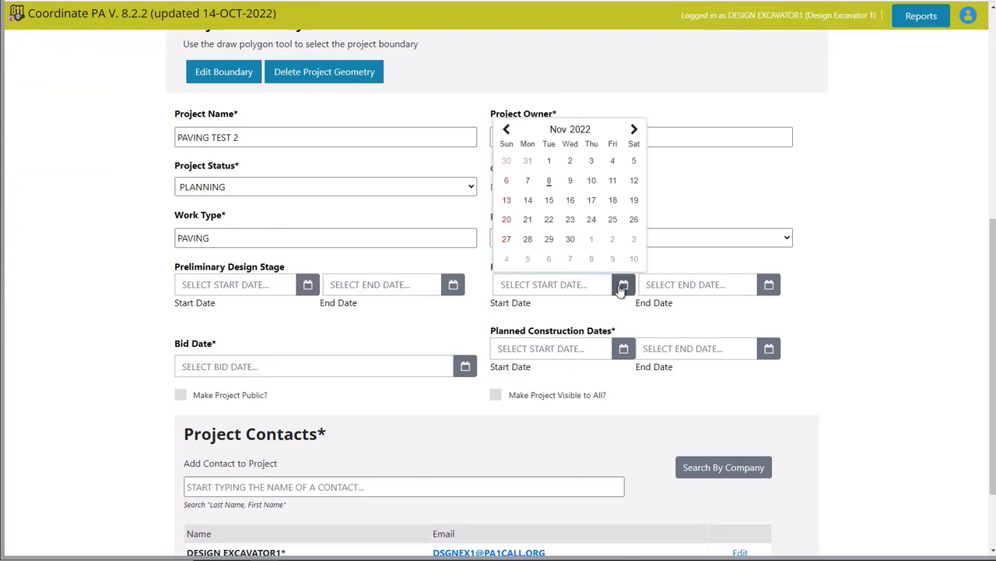
pyautogui.click(634, 131)
pyautogui.click(635, 131)
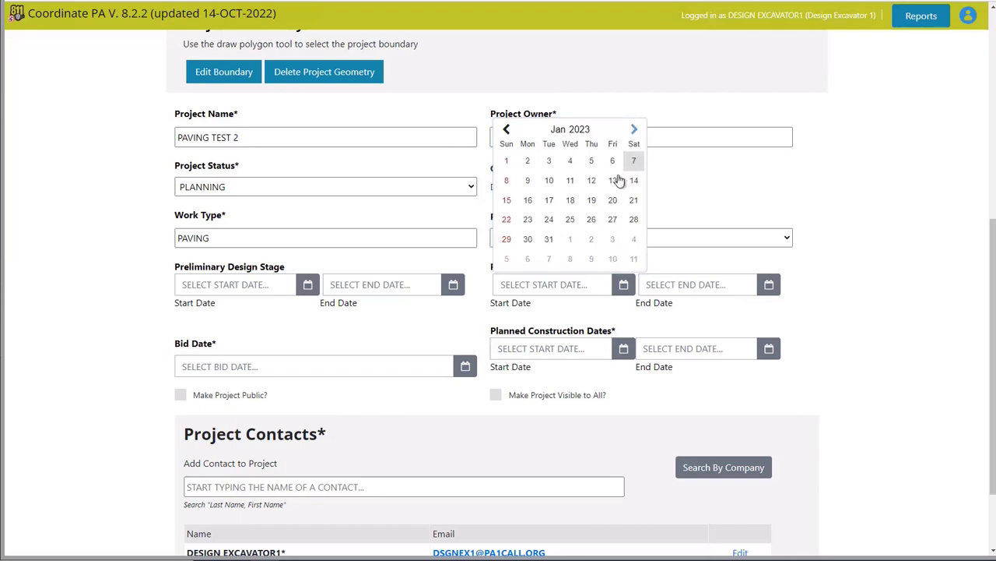
pyautogui.click(528, 160)
pyautogui.click(736, 287)
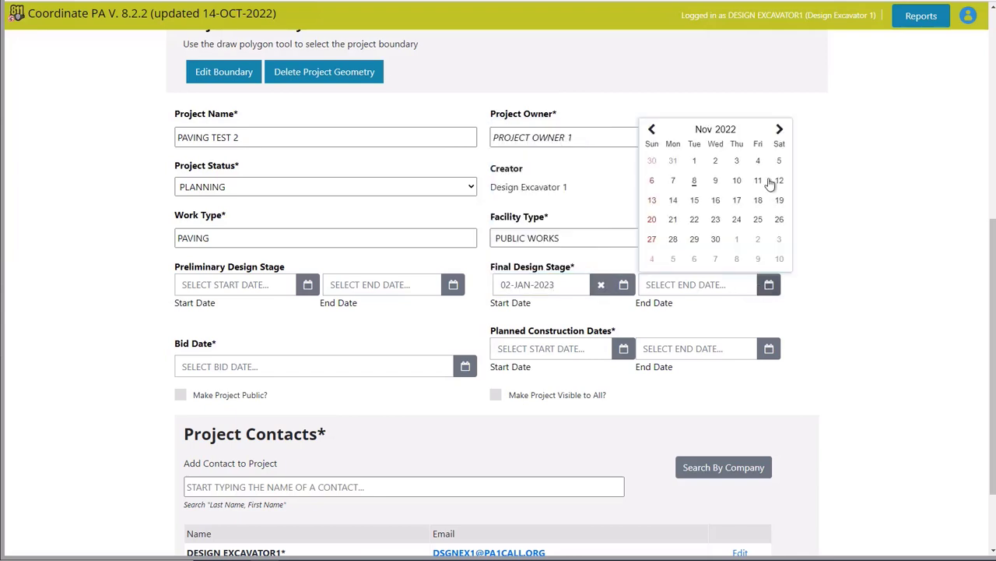
pyautogui.click(779, 129)
pyautogui.click(779, 130)
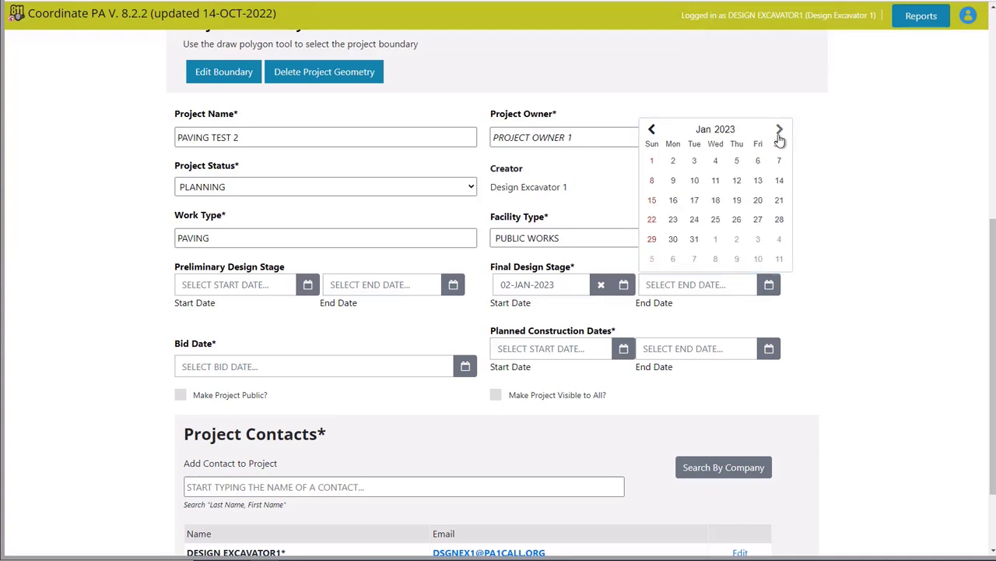
pyautogui.click(694, 239)
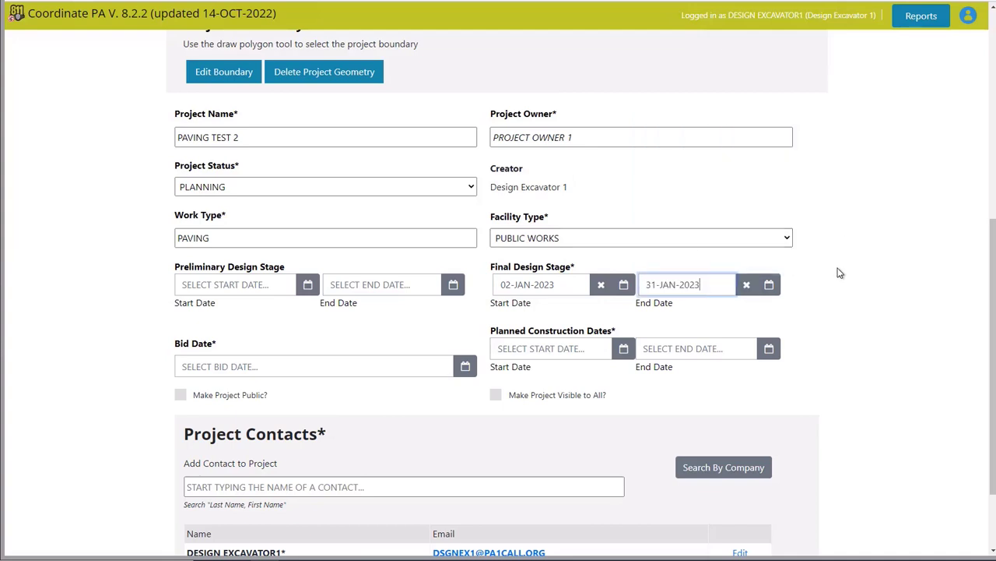
# Set the Bid Date to 01-FEB-2023.
pyautogui.click(465, 366)
pyautogui.click(315, 211)
pyautogui.click(315, 211)
pyautogui.click(316, 211)
pyautogui.click(252, 242)
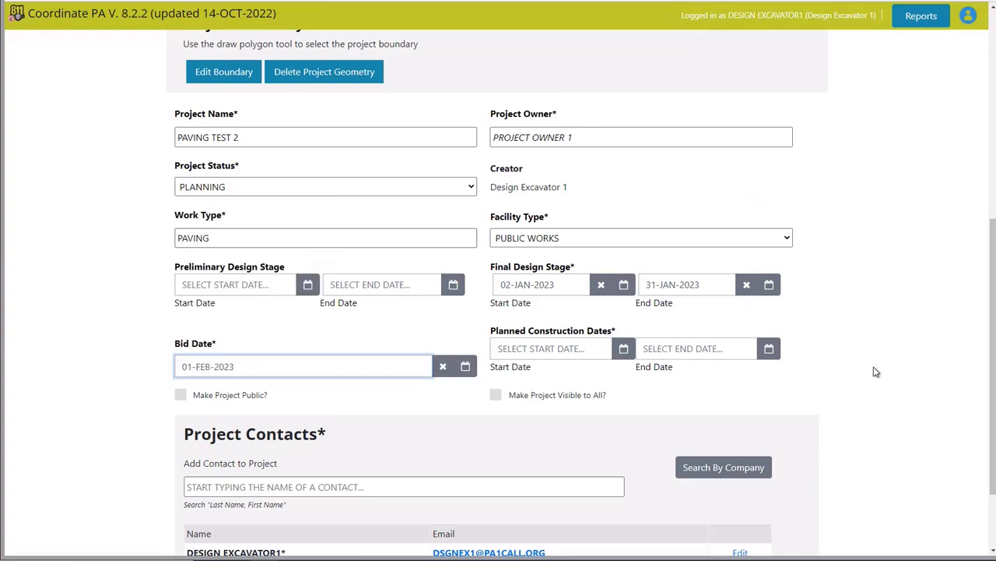
# Set the Planned Construction dates to 01-MAR-2023 through 31-MAR-2023.
pyautogui.click(623, 348)
pyautogui.click(630, 193)
pyautogui.click(630, 193)
pyautogui.click(630, 193)
pyautogui.click(631, 193)
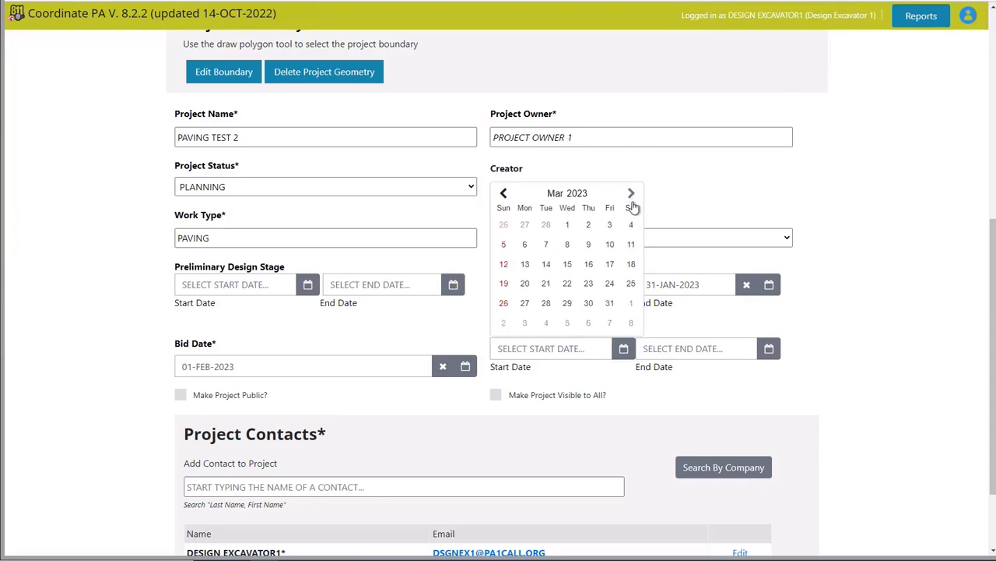
pyautogui.click(566, 224)
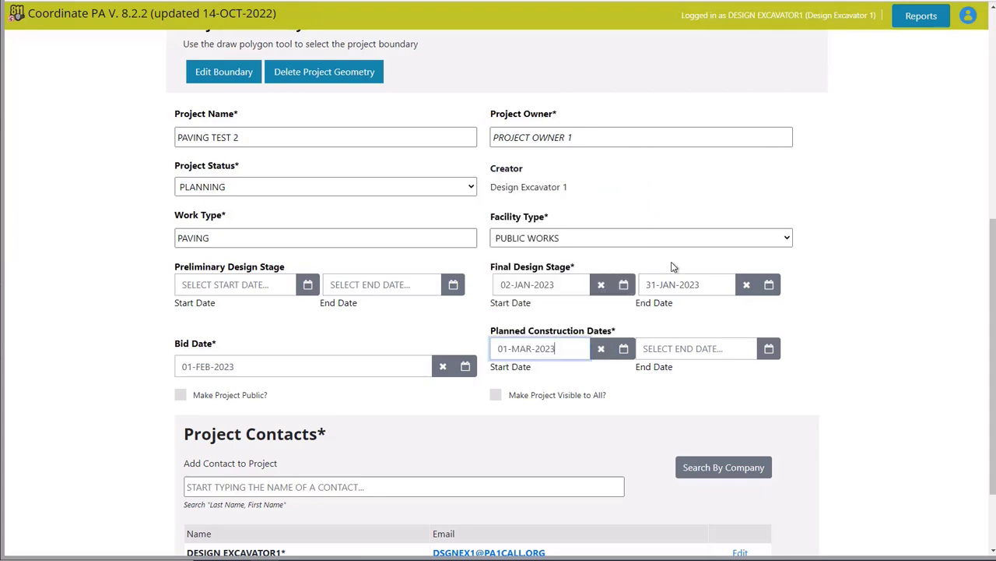
pyautogui.click(772, 349)
pyautogui.click(776, 193)
pyautogui.click(776, 194)
pyautogui.click(777, 194)
pyautogui.click(777, 193)
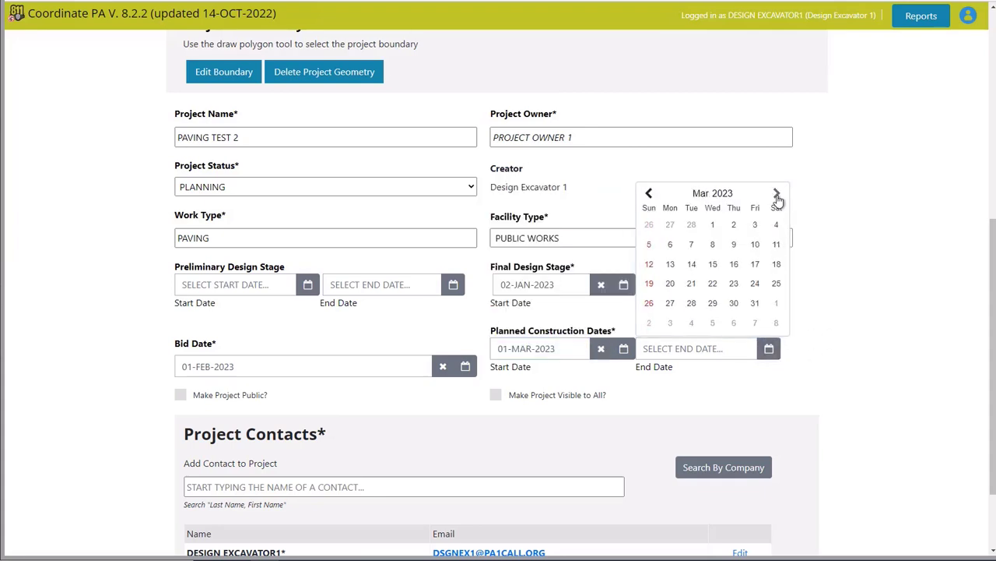
pyautogui.click(754, 303)
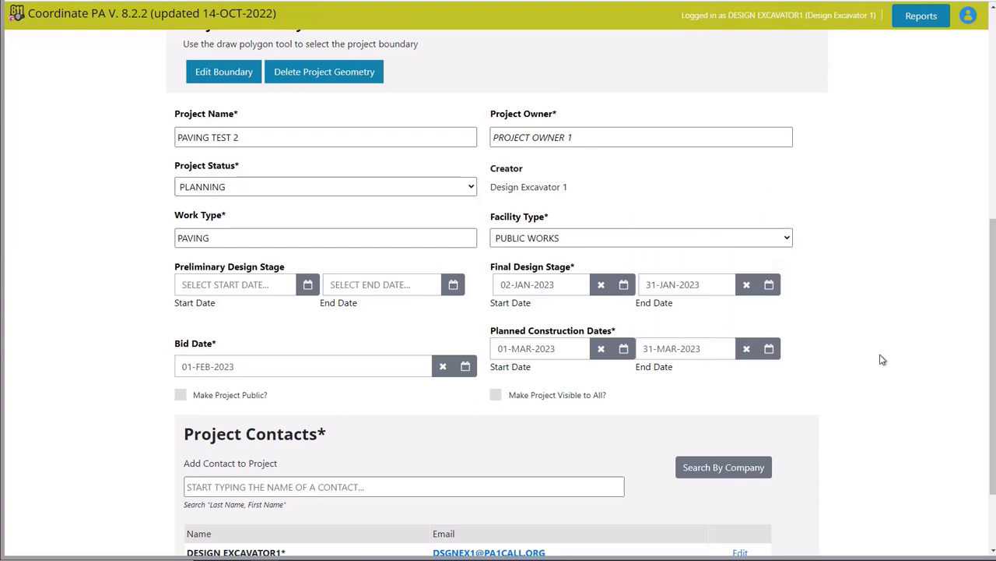
pyautogui.scroll(-1, 881, 359)
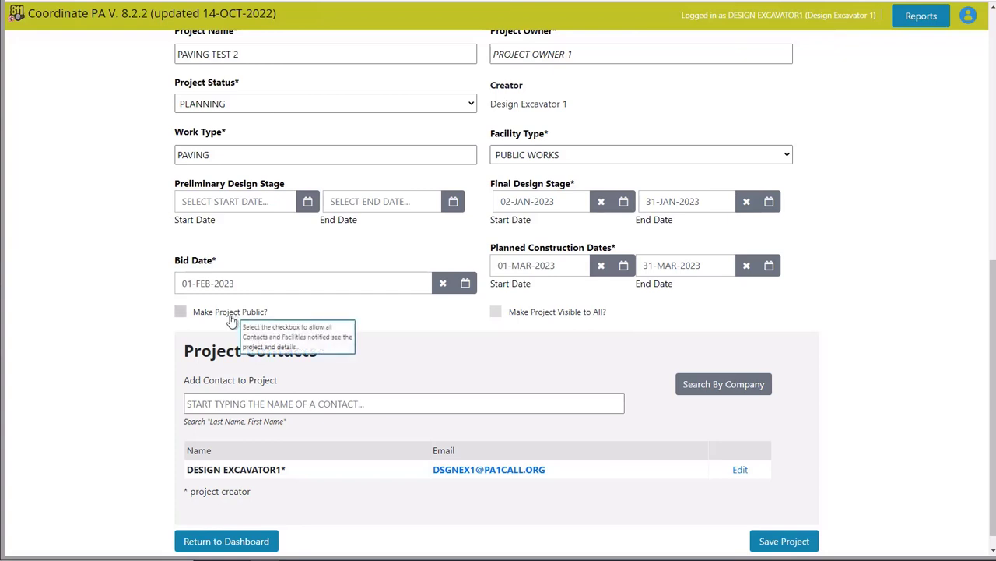
# Mark PAVING TEST 2 public, skip adding a contact, and save the project.
pyautogui.click(180, 311)
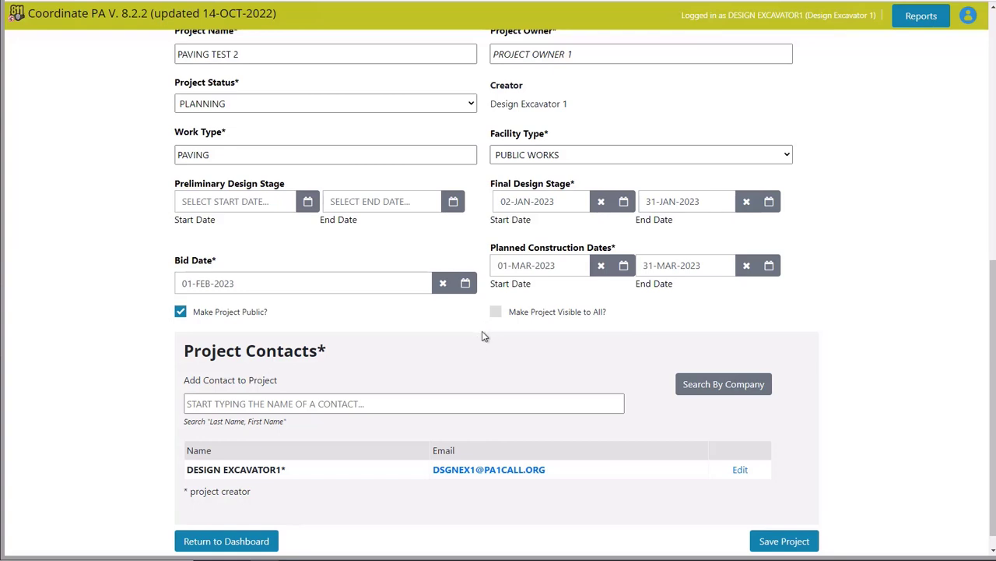
pyautogui.moveTo(498, 312)
pyautogui.click(448, 410)
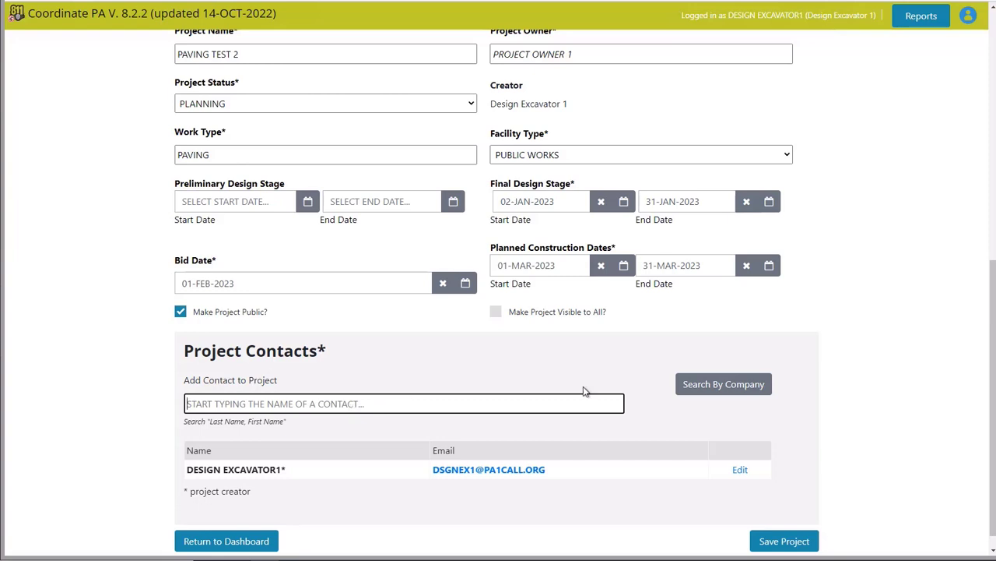
pyautogui.click(885, 383)
pyautogui.scroll(-1, 885, 383)
pyautogui.click(794, 521)
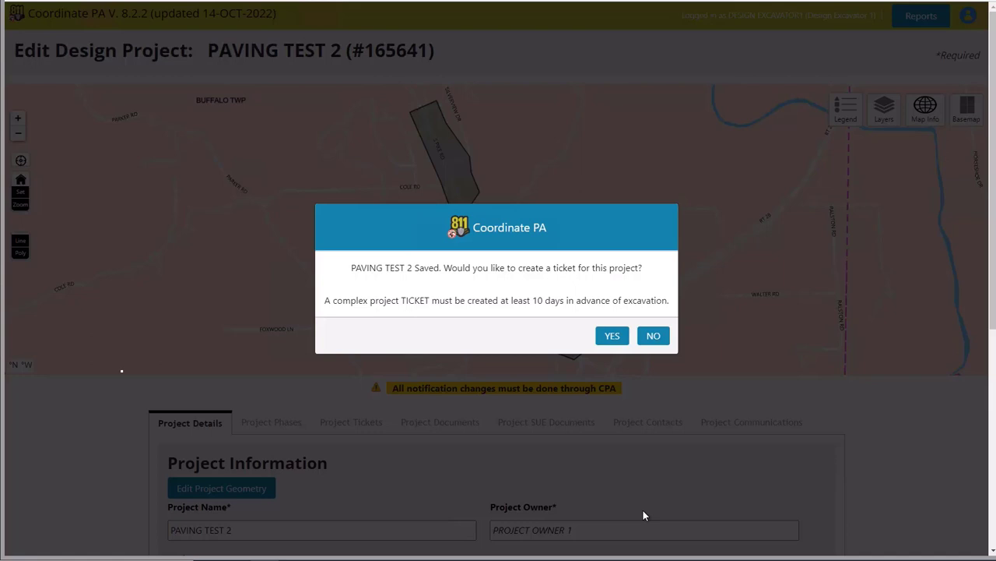
# Create a FINAL DESIGN class excavation ticket for the project.
pyautogui.click(613, 336)
pyautogui.click(452, 316)
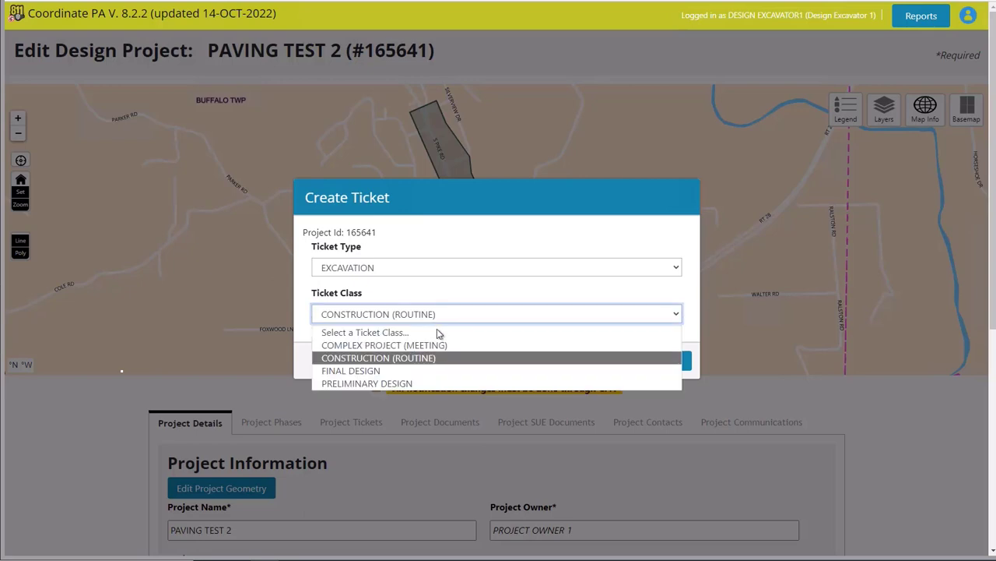
pyautogui.click(429, 376)
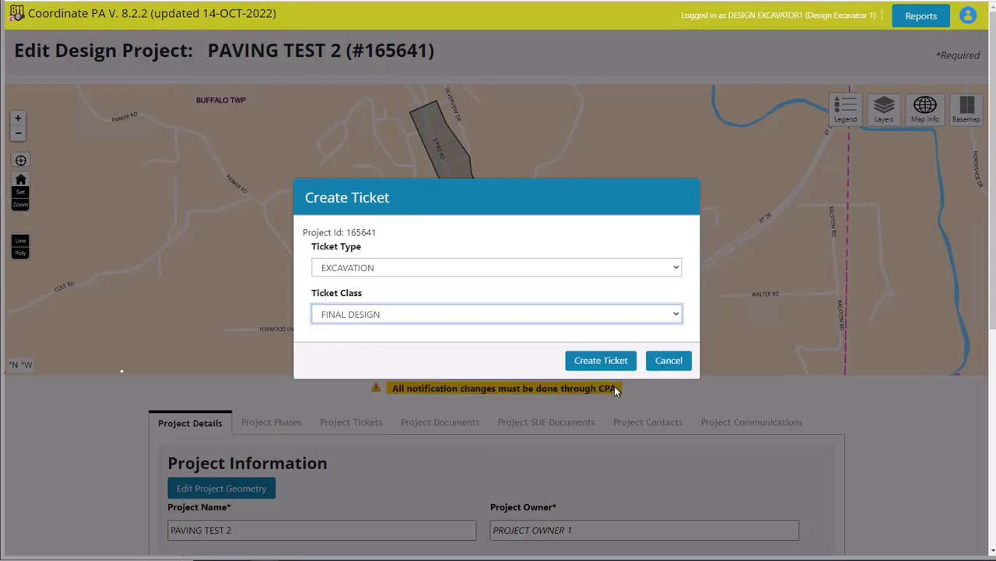
pyautogui.click(600, 361)
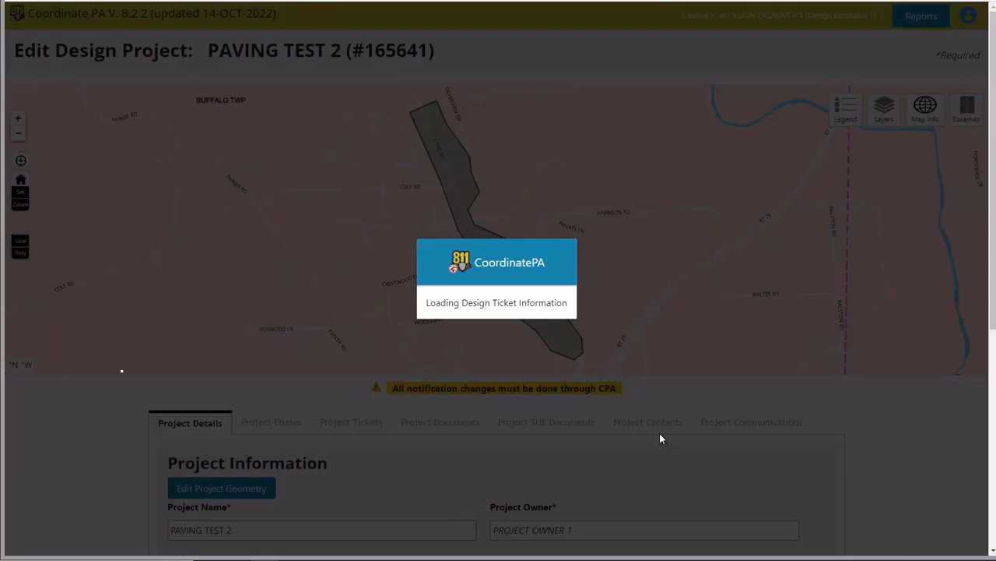
pyautogui.scroll(-2, 498, 311)
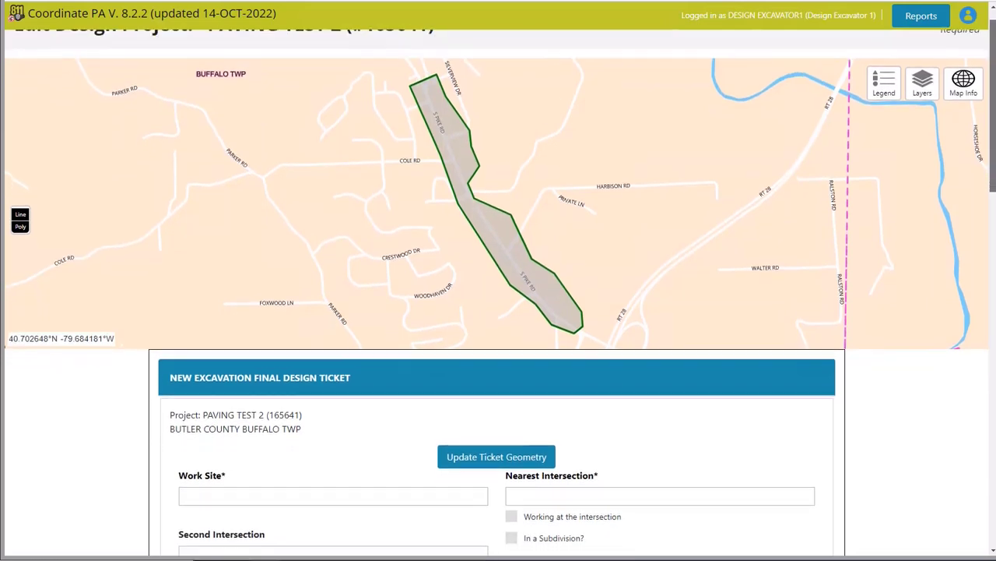
pyautogui.scroll(-2, 341, 208)
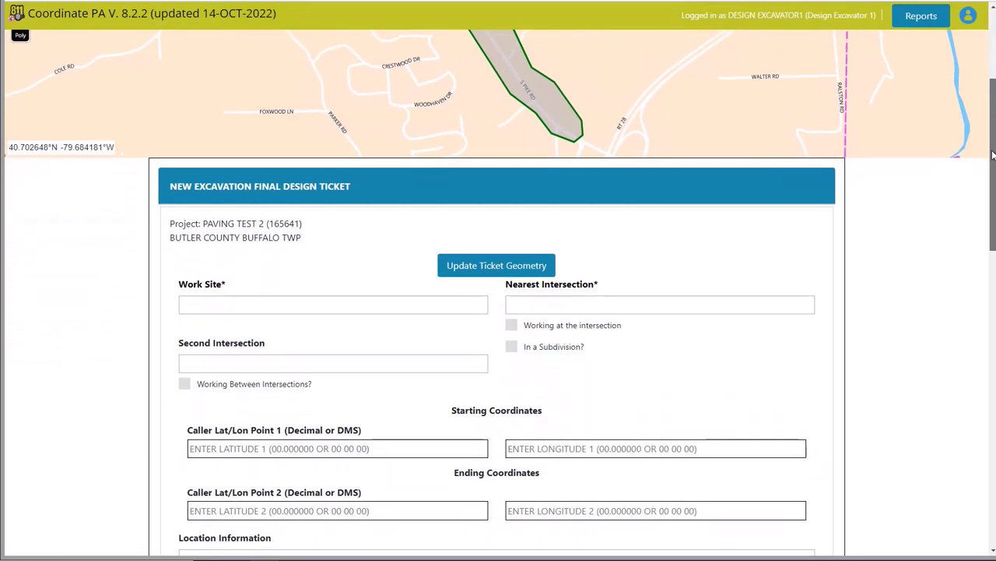
# Enter work site S PIKE RD with intersections COLE RD and HARBISON RD.
pyautogui.click(343, 304)
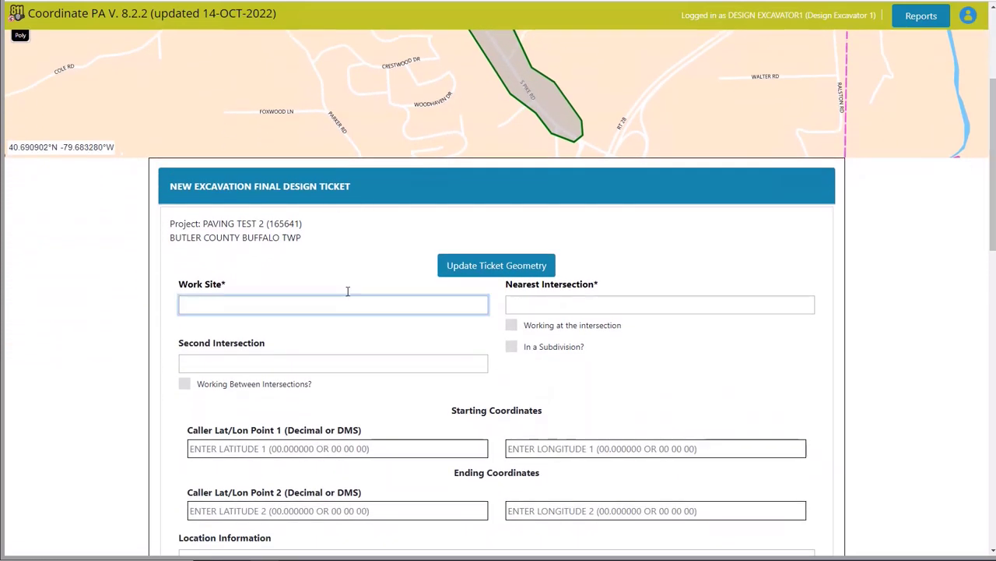
pyautogui.write('S PIKE RD')
pyautogui.press('Tab')
pyautogui.scroll(3, 467, 310)
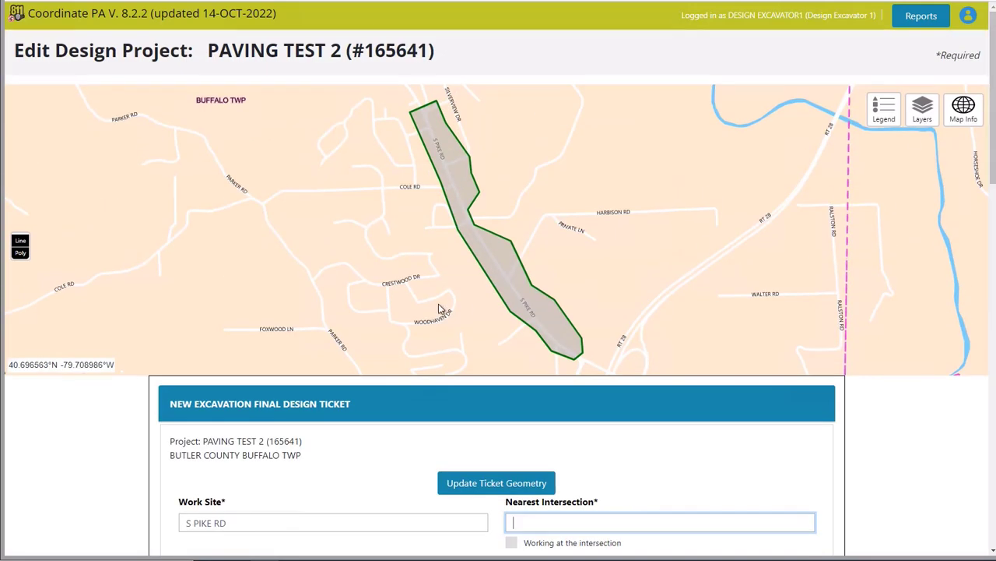
pyautogui.write('COLE RD')
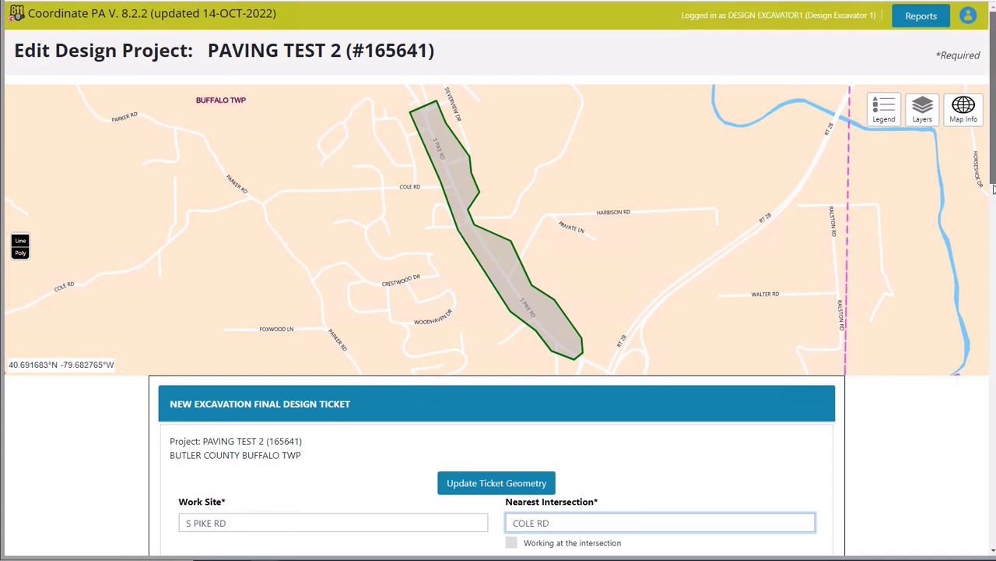
pyautogui.scroll(-2, 991, 232)
pyautogui.scroll(-1, 992, 232)
pyautogui.click(235, 414)
pyautogui.write('HARBI')
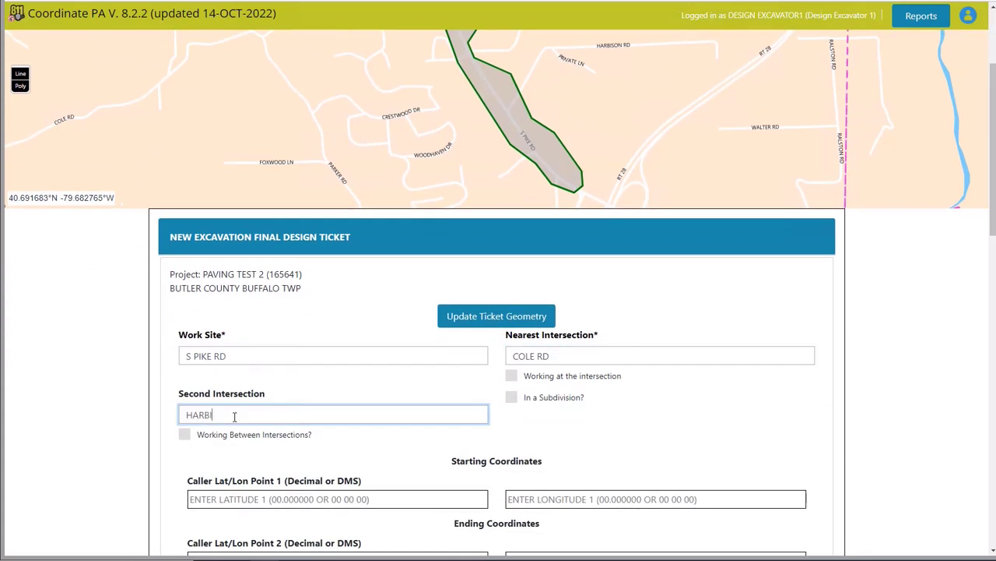
pyautogui.write('SON RD')
pyautogui.press('Tab')
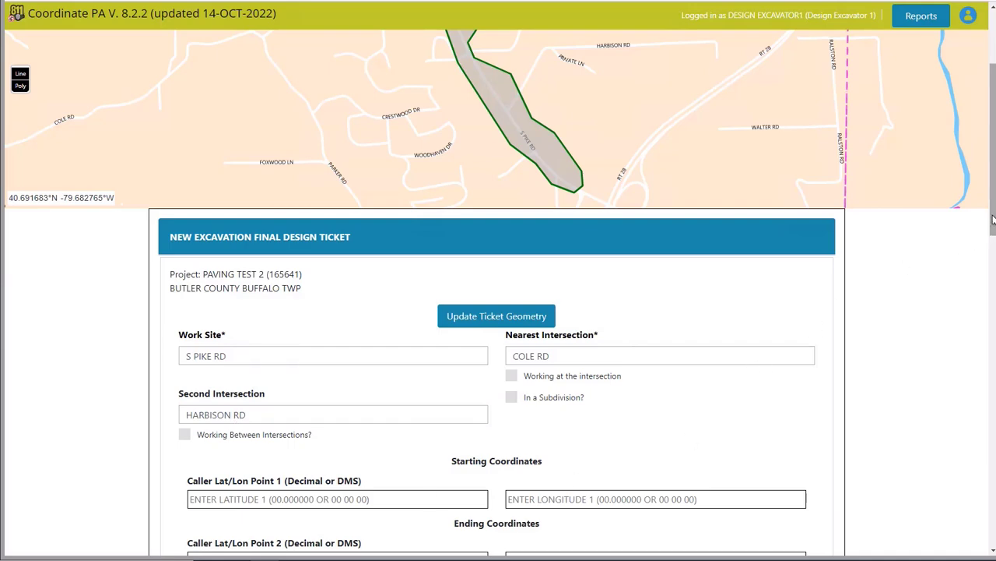
pyautogui.moveTo(992, 232); pyautogui.dragTo(994, 322)
# Enter excavation depth 4FT and extent 10FT X 2000FT.
pyautogui.click(350, 338)
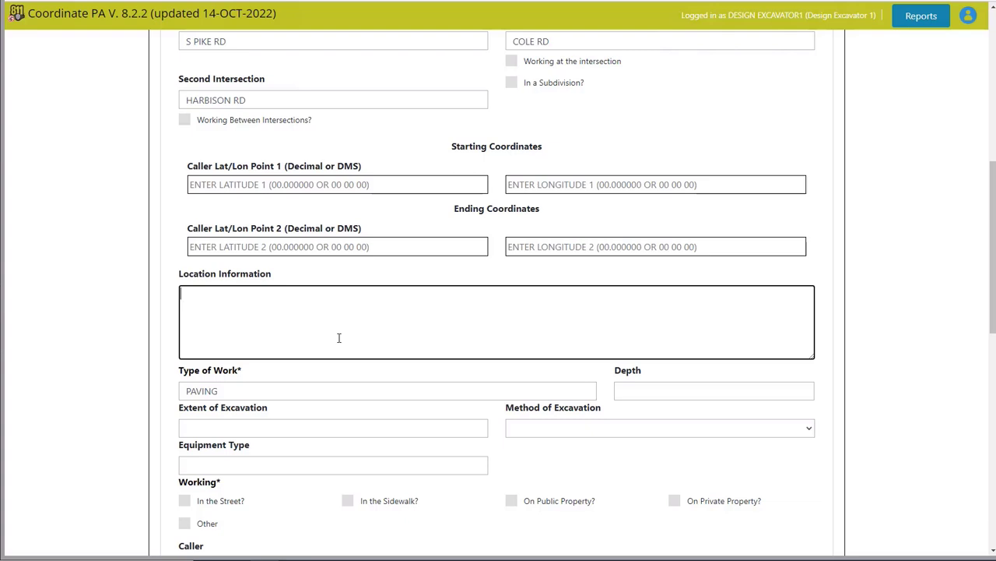
pyautogui.click(623, 385)
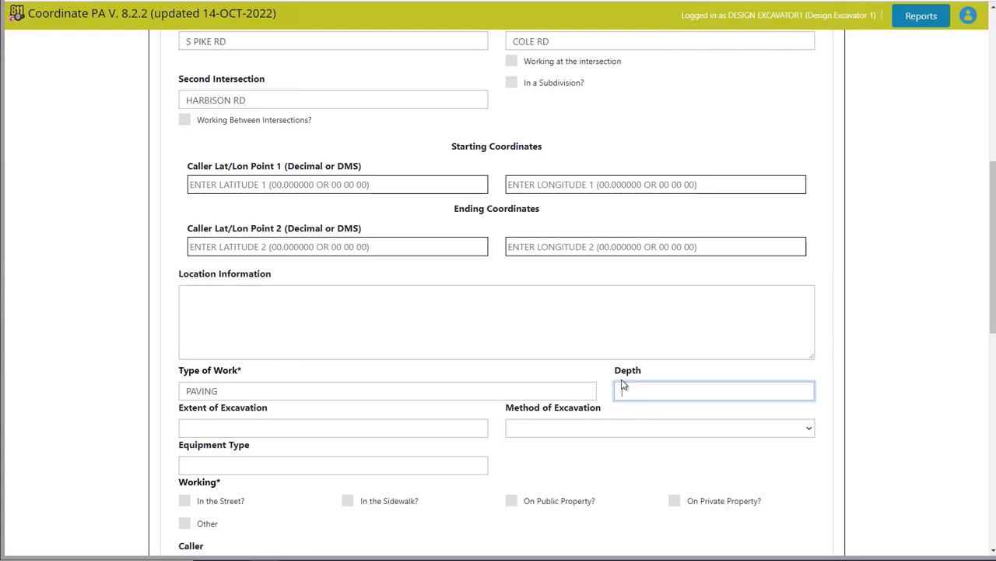
pyautogui.write('4FT')
pyautogui.press('Tab')
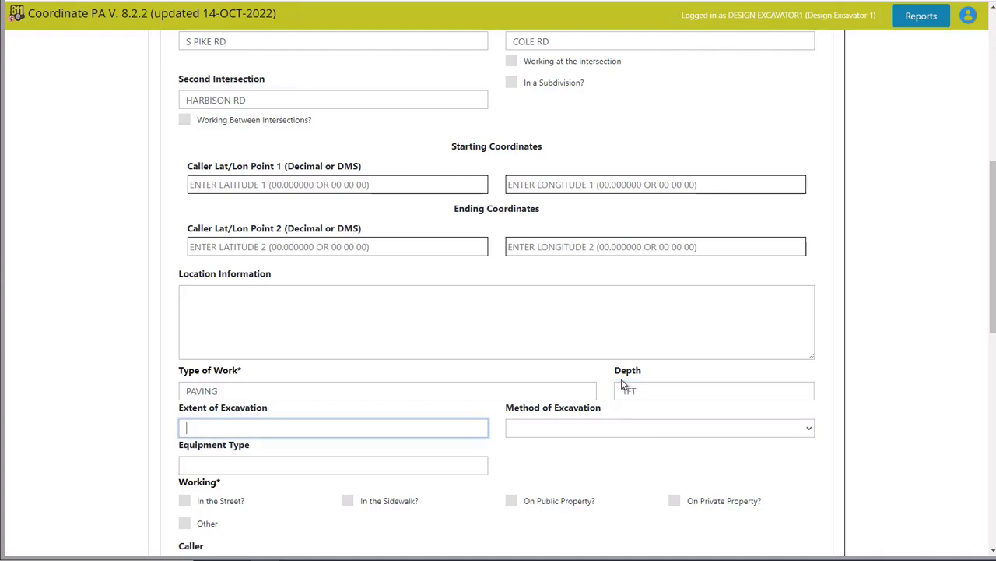
pyautogui.write('10FT X 2000FT')
pyautogui.press('Tab')
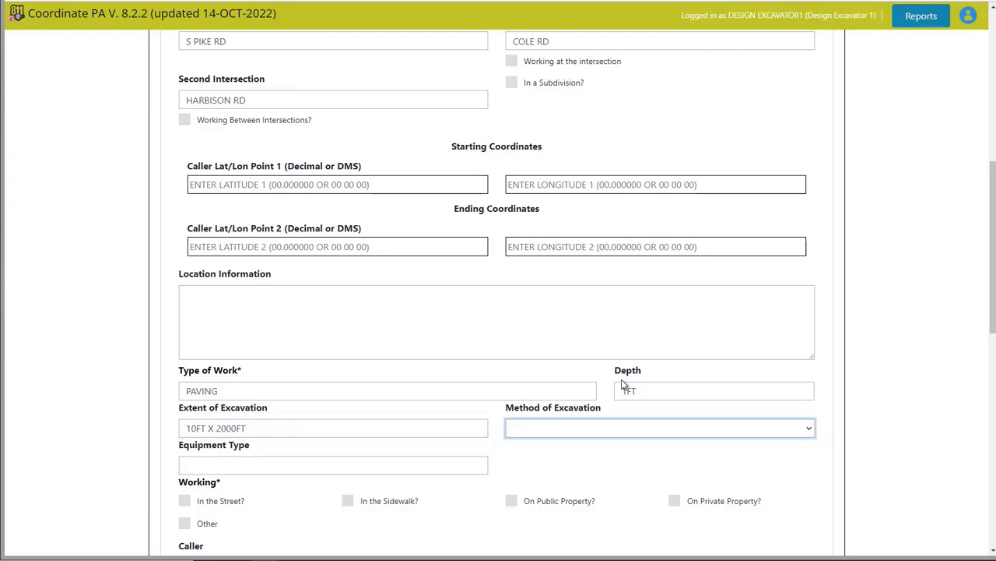
# Choose MILLING with a MILLING MACHINE, working in the street and on private property.
pyautogui.click(600, 430)
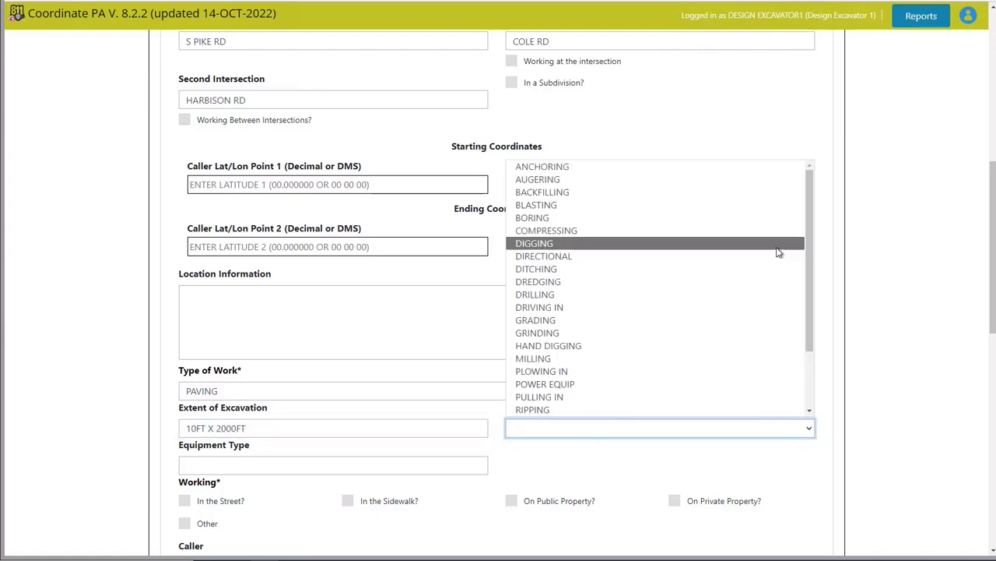
pyautogui.moveTo(810, 233); pyautogui.dragTo(808, 407)
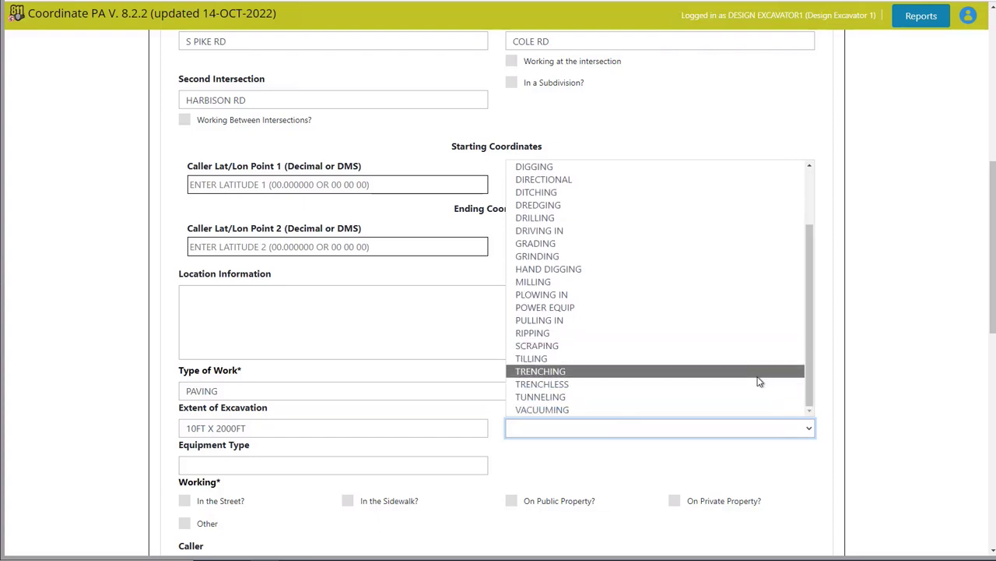
pyautogui.click(662, 282)
pyautogui.click(302, 464)
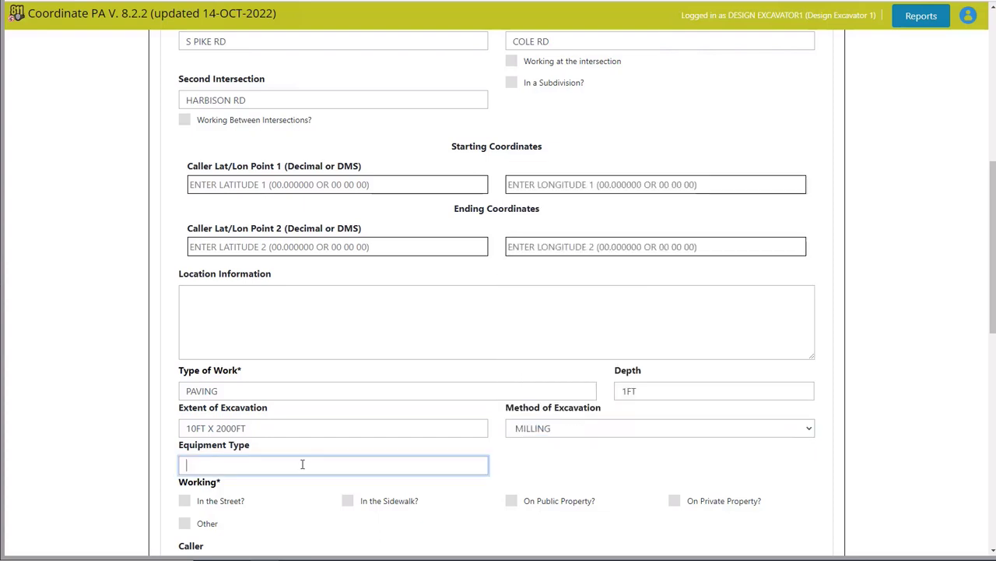
pyautogui.write('MILLING MACHINE')
pyautogui.click(210, 507)
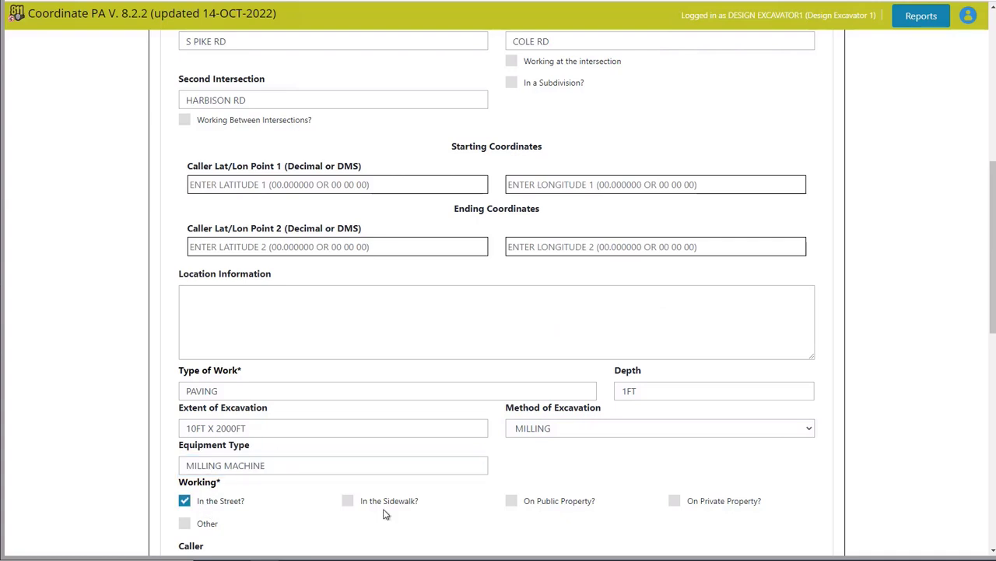
pyautogui.click(692, 506)
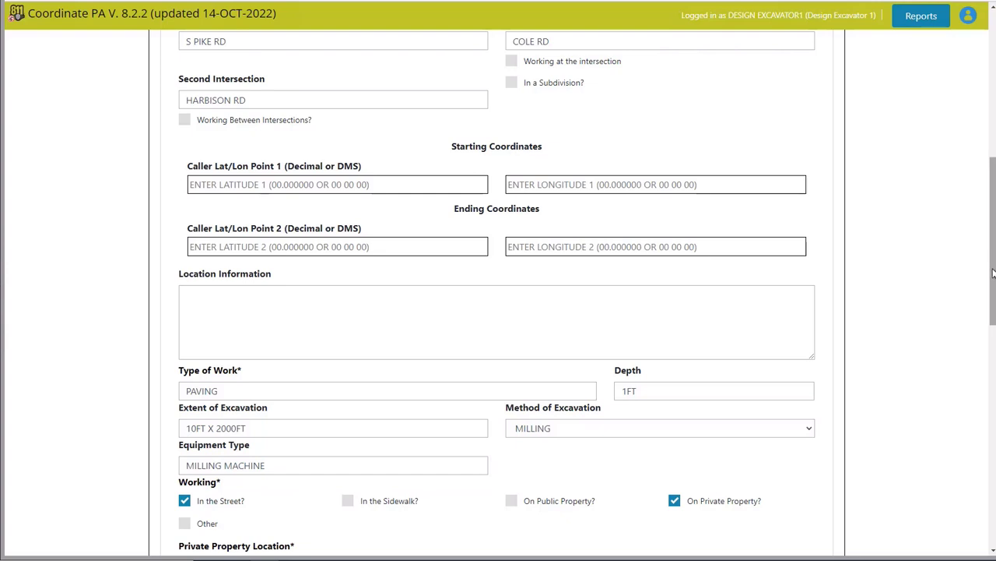
pyautogui.moveTo(994, 262); pyautogui.dragTo(994, 331)
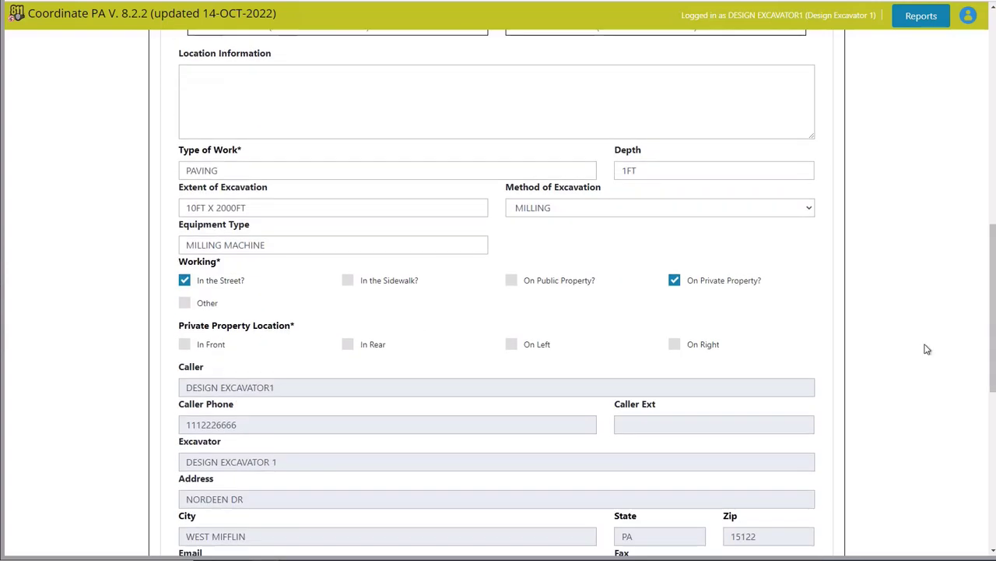
# Uncheck On Private Property and review the Work For value.
pyautogui.click(698, 282)
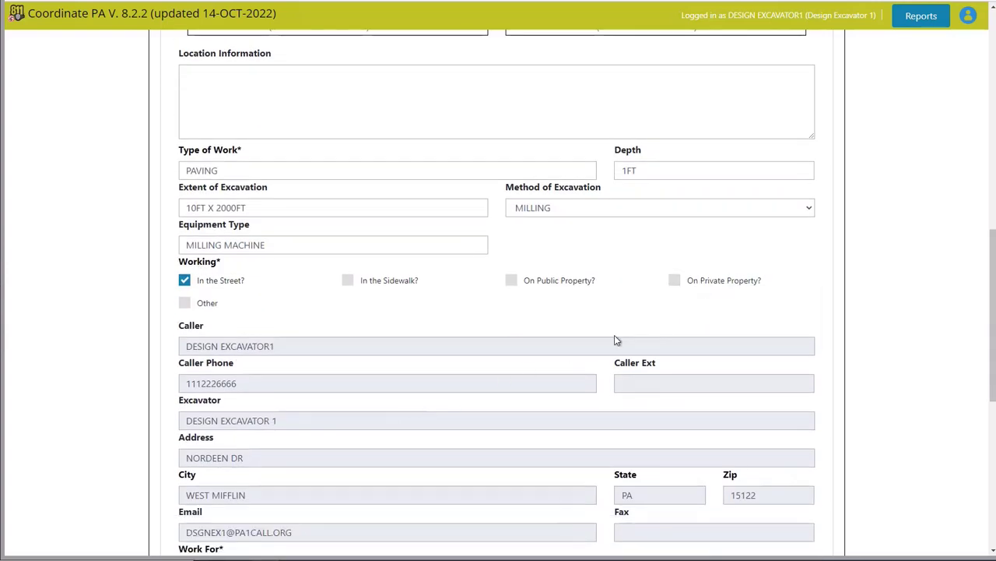
pyautogui.moveTo(994, 315); pyautogui.dragTo(994, 368)
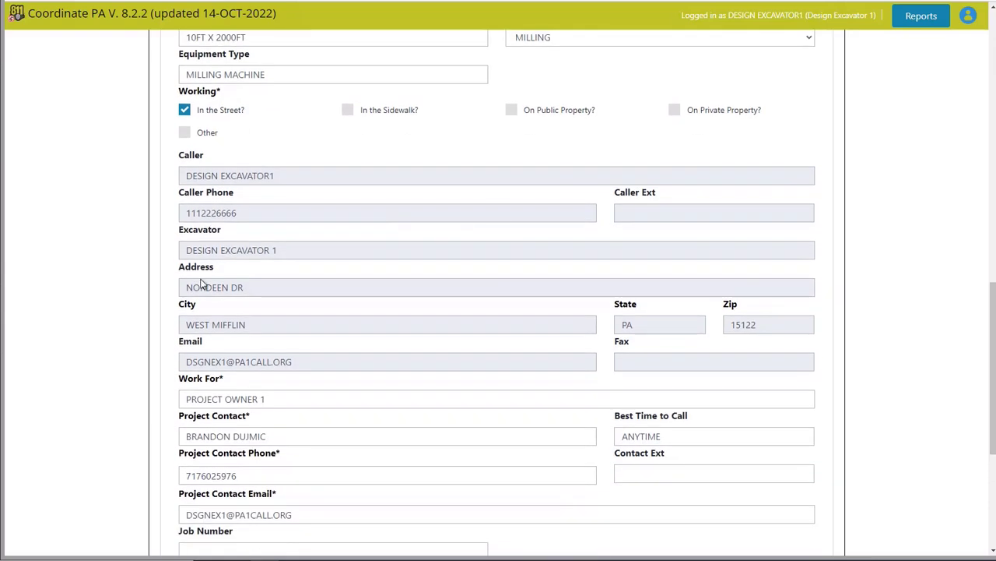
pyautogui.tripleClick(278, 399)
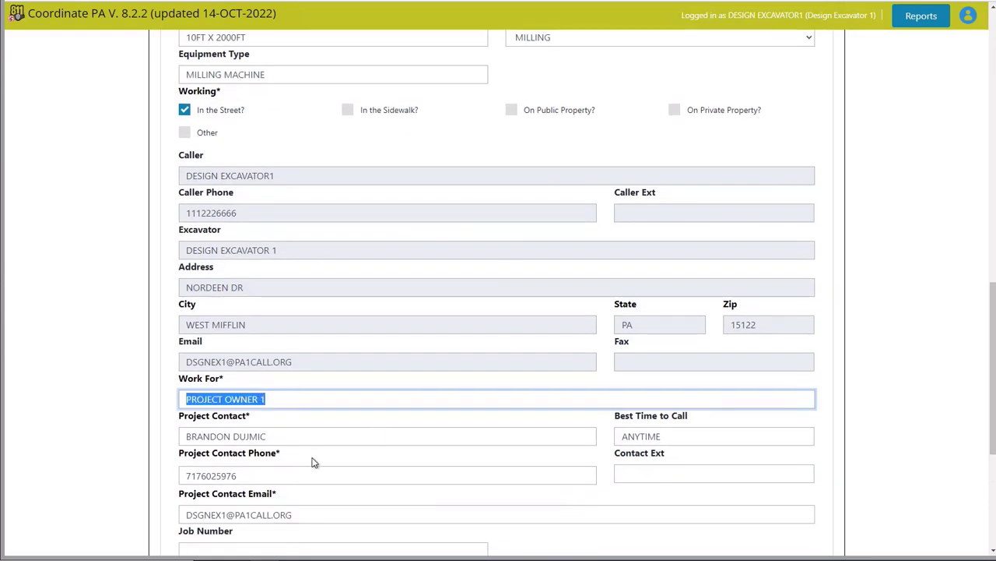
pyautogui.scroll(-2, 986, 328)
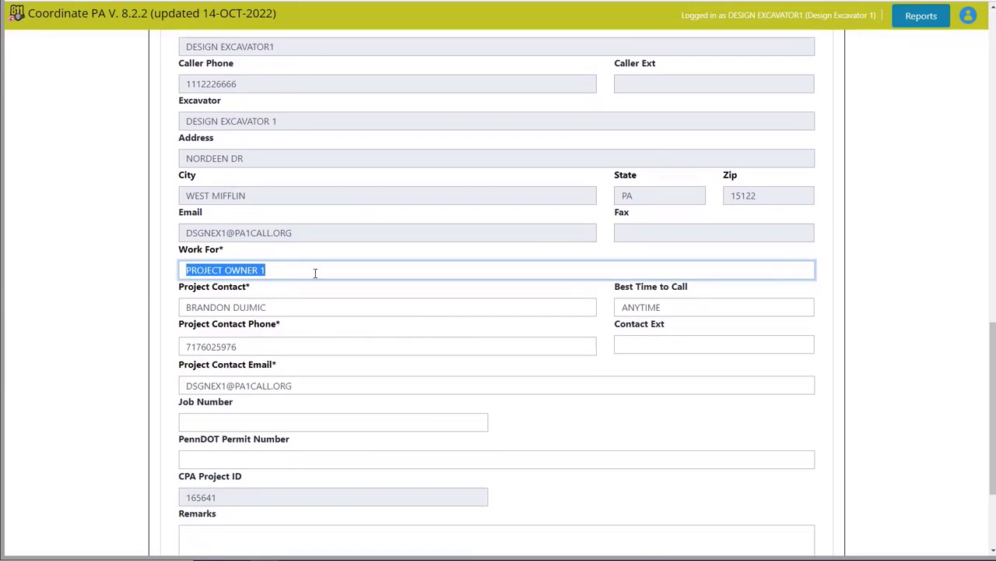
# Review the project contact, job number and permit fields, then submit the ticket.
pyautogui.click(303, 310)
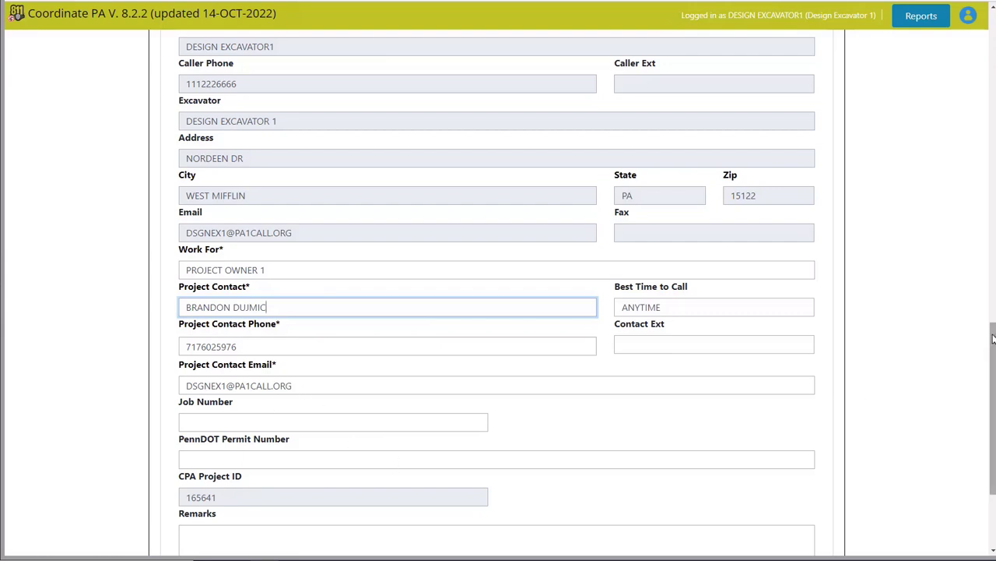
pyautogui.moveTo(993, 344); pyautogui.dragTo(992, 379)
pyautogui.click(328, 299)
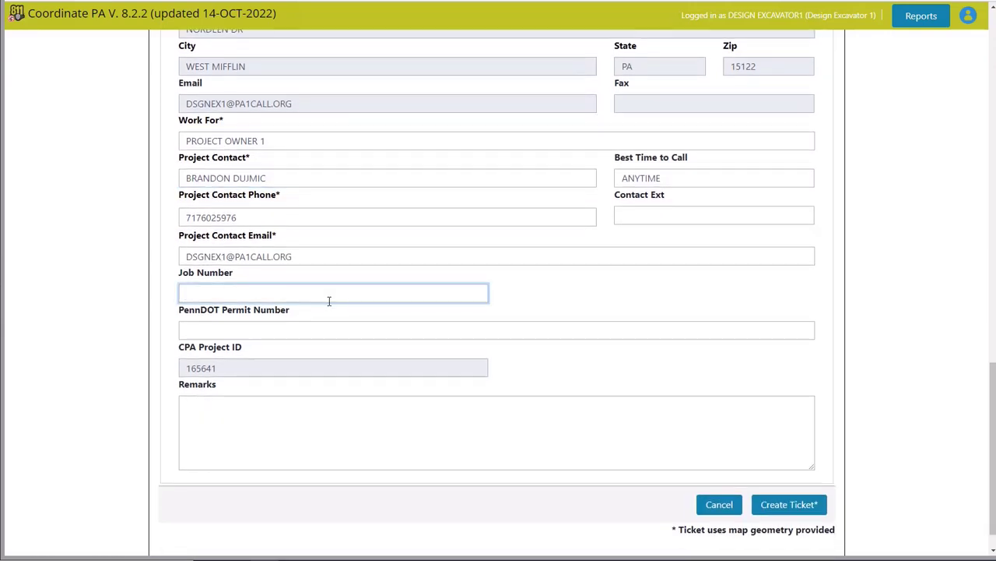
pyautogui.click(309, 326)
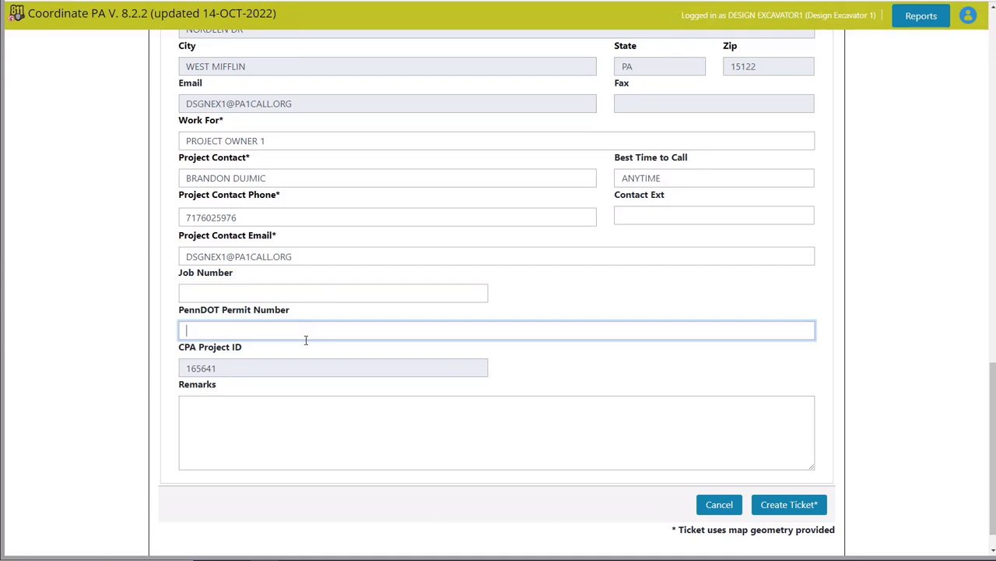
pyautogui.click(308, 383)
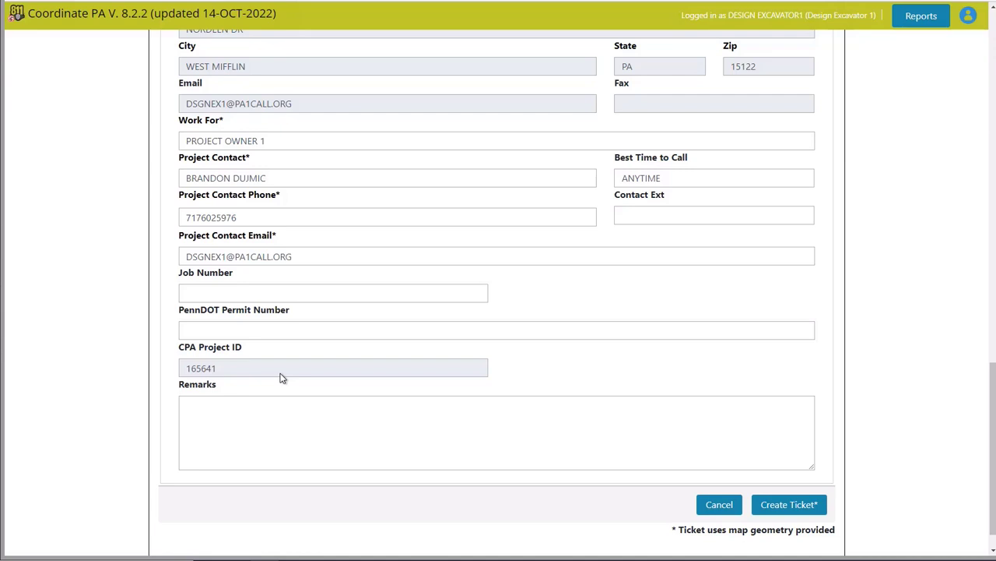
pyautogui.click(789, 508)
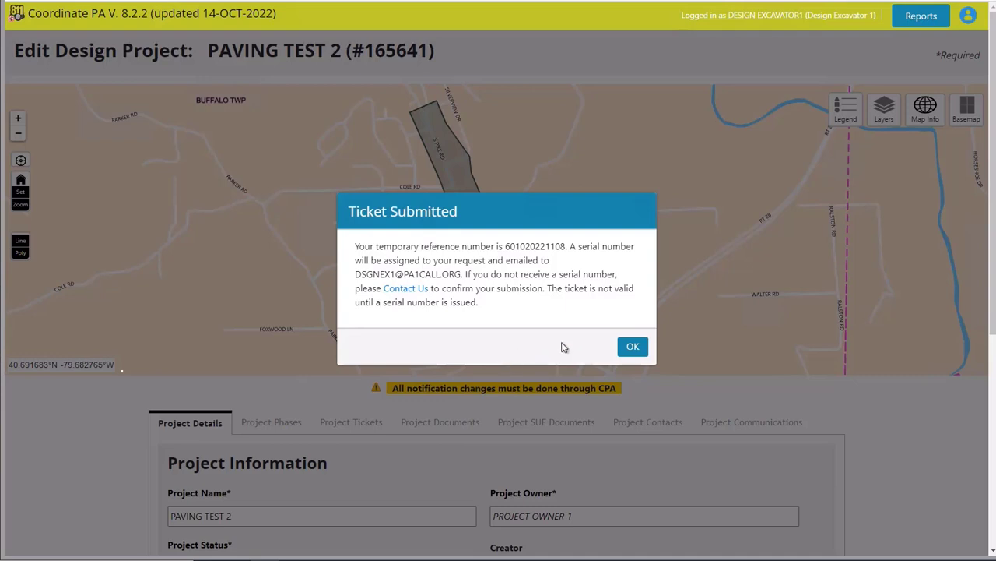
# Dismiss the confirmation and load the new FINAL DESIGN EXCAVATION ticket on Project Tickets.
pyautogui.click(633, 348)
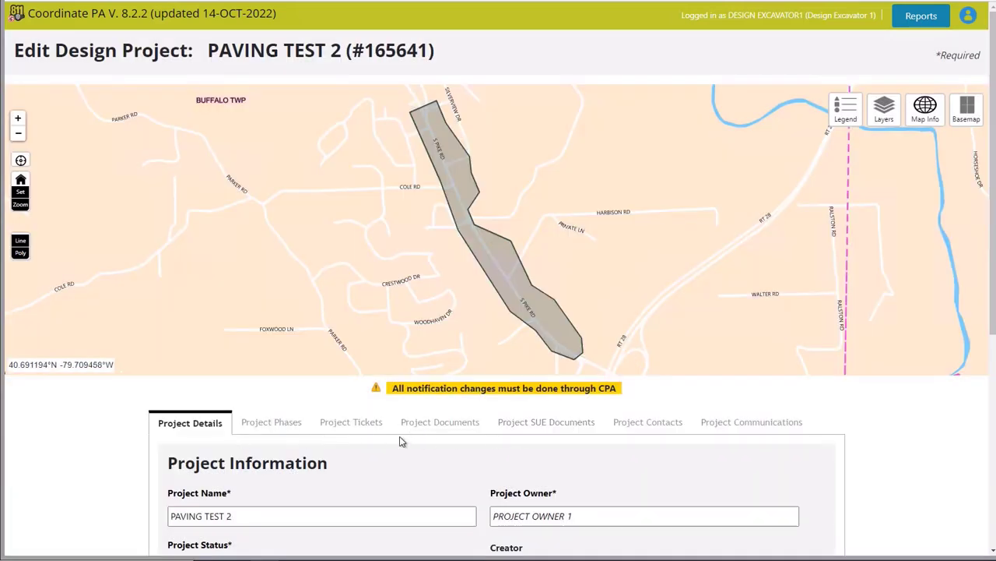
pyautogui.click(361, 427)
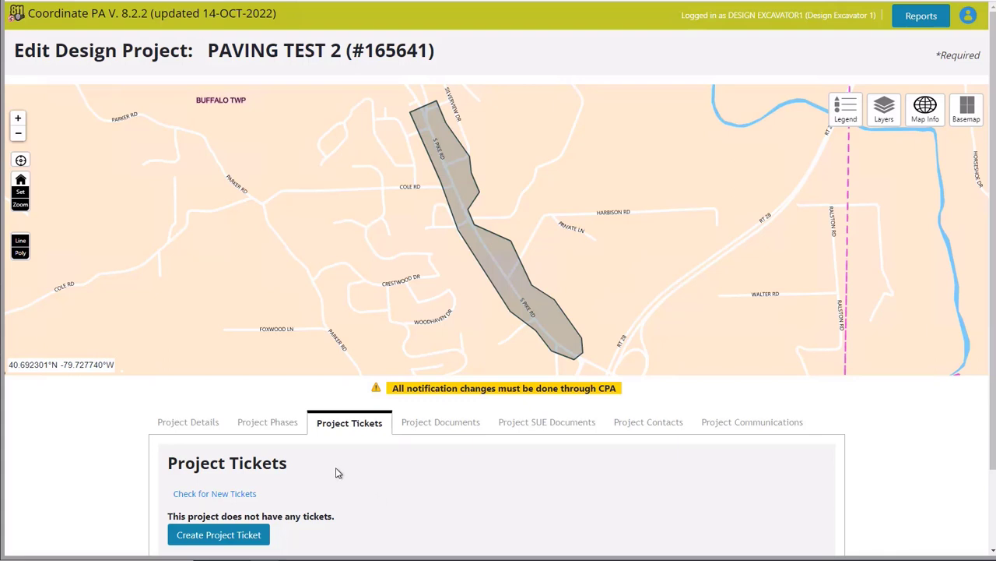
pyautogui.click(233, 492)
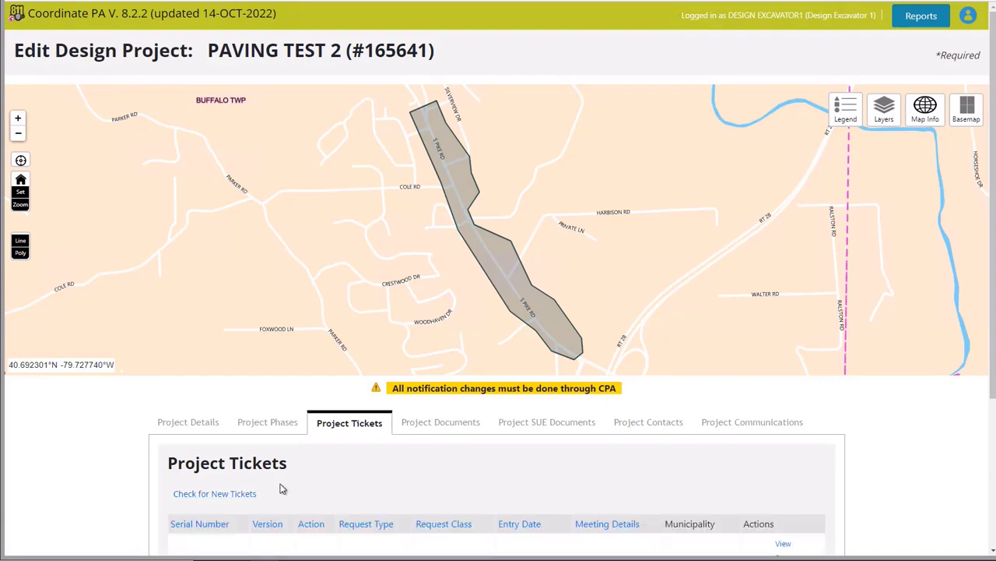
pyautogui.scroll(-2, 133, 478)
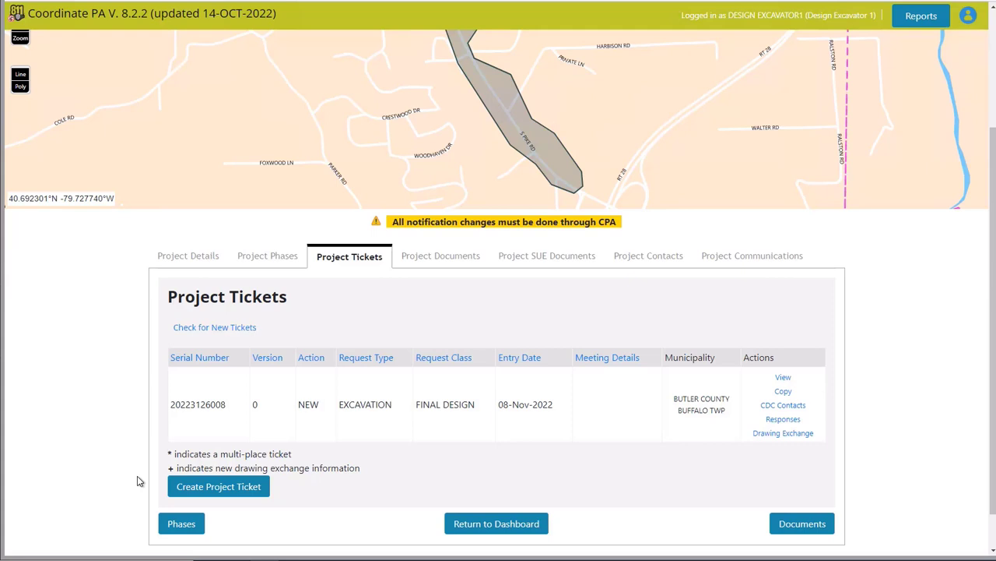
# Check that the project's SUE Documents section is empty, then move on to Project Contacts.
pyautogui.click(450, 259)
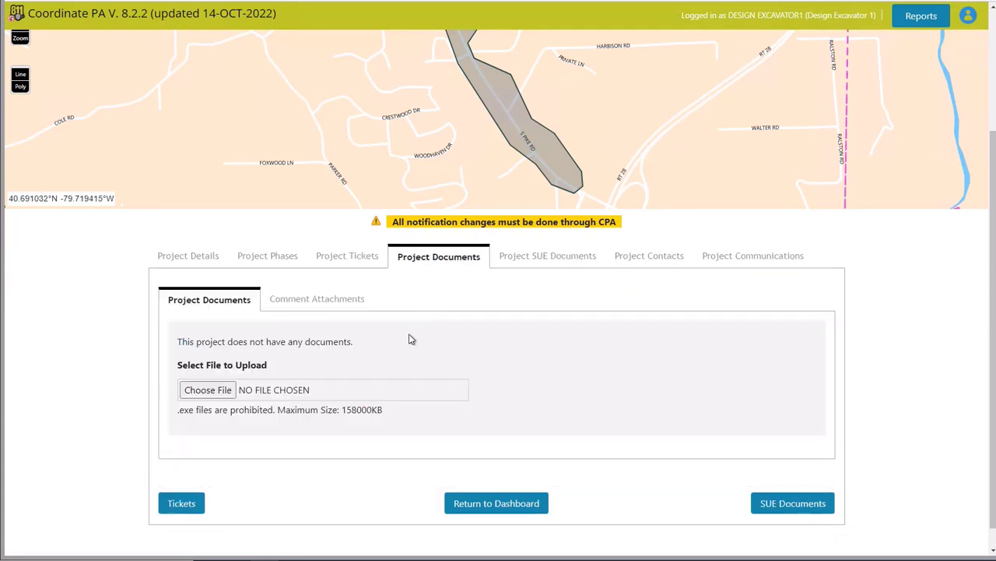
pyautogui.click(534, 260)
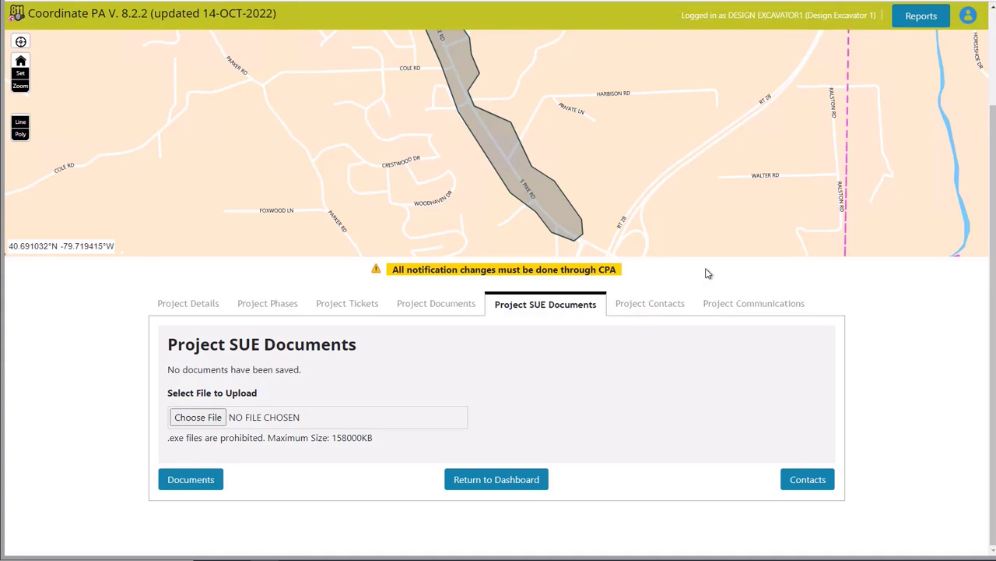
pyautogui.click(654, 305)
# Add the Pennsylvania One Call System contact as Project Editor who can view details before ticket issue.
pyautogui.click(303, 346)
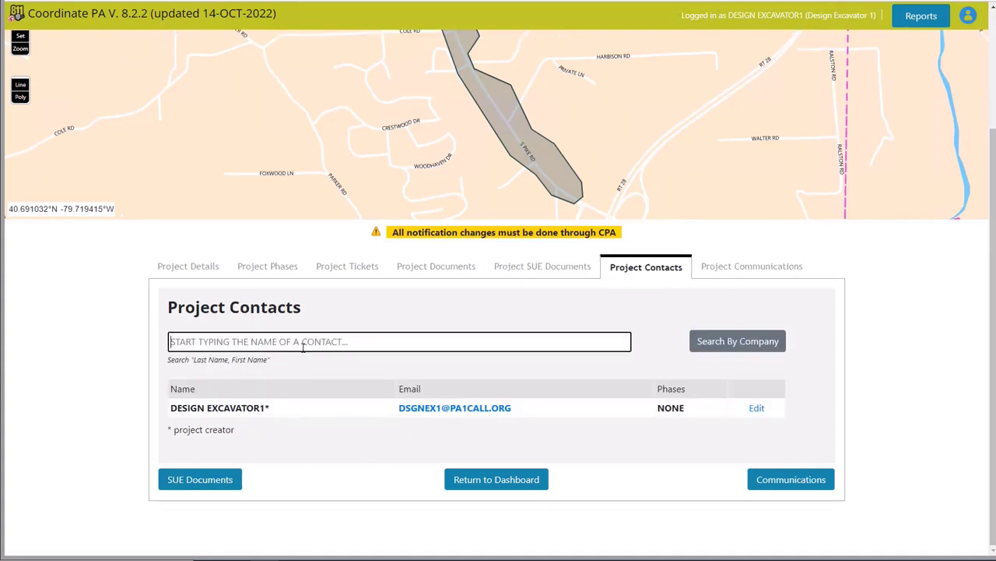
pyautogui.write('PARRISH')
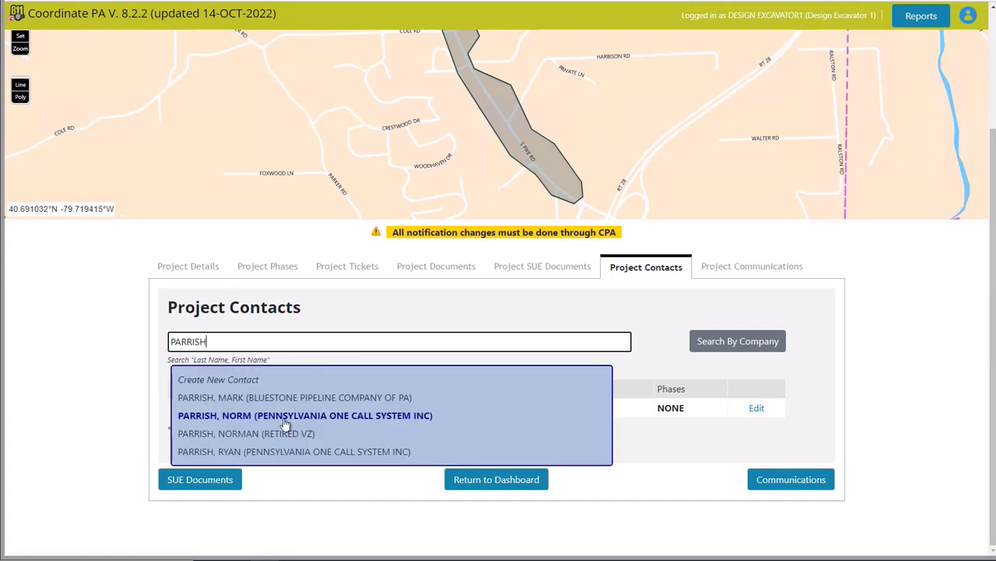
pyautogui.click(285, 419)
pyautogui.click(193, 378)
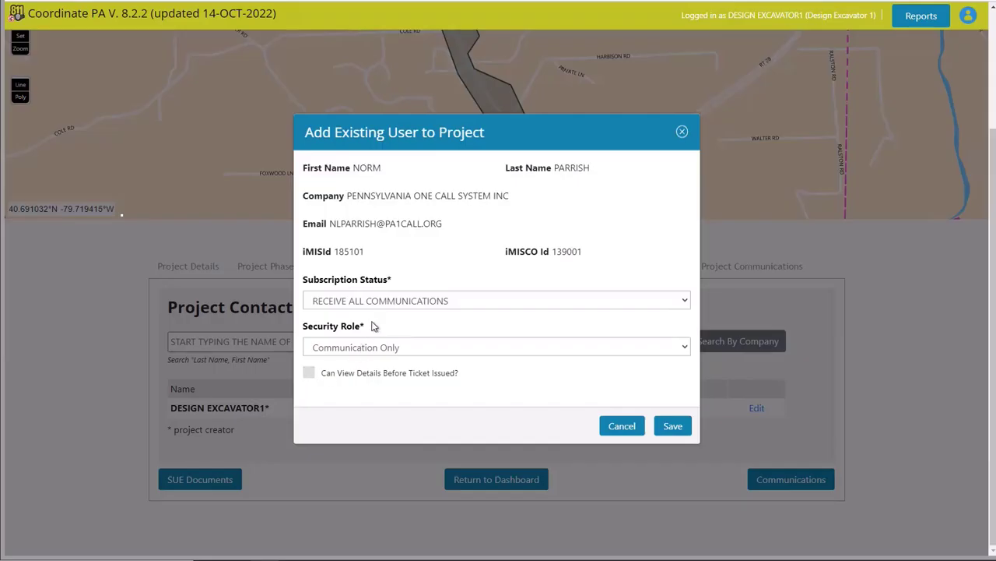
pyautogui.click(375, 351)
pyautogui.click(434, 380)
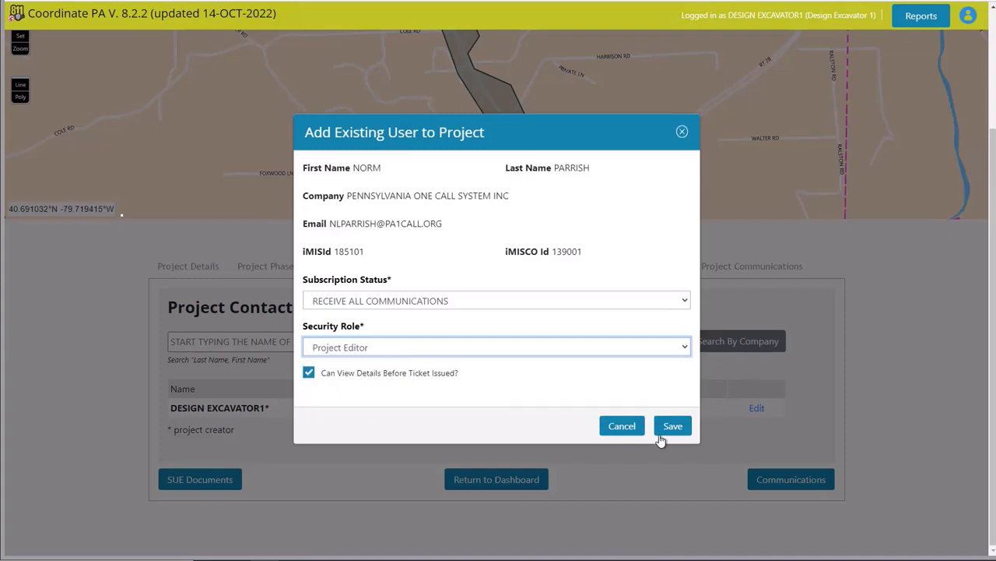
pyautogui.click(673, 428)
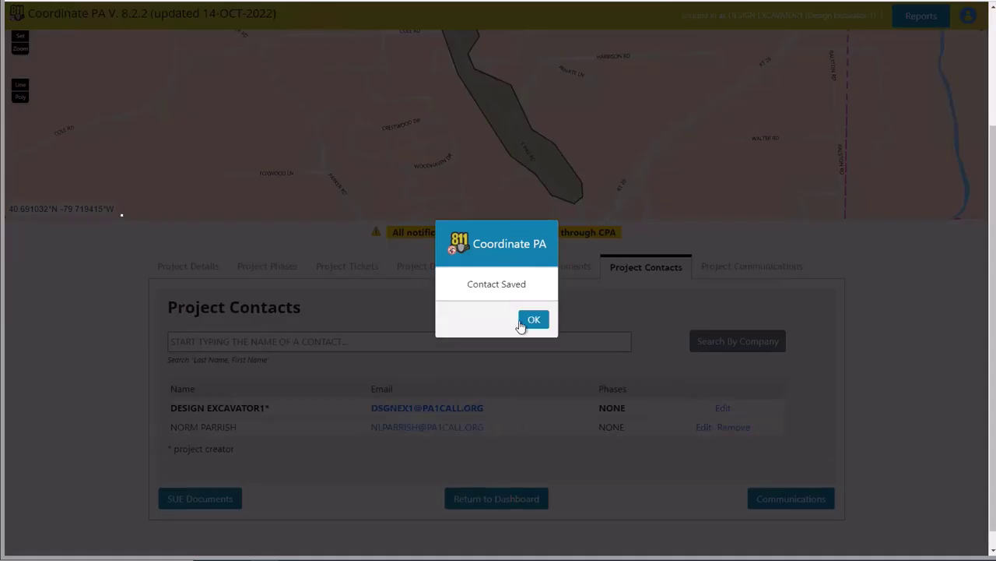
pyautogui.click(531, 319)
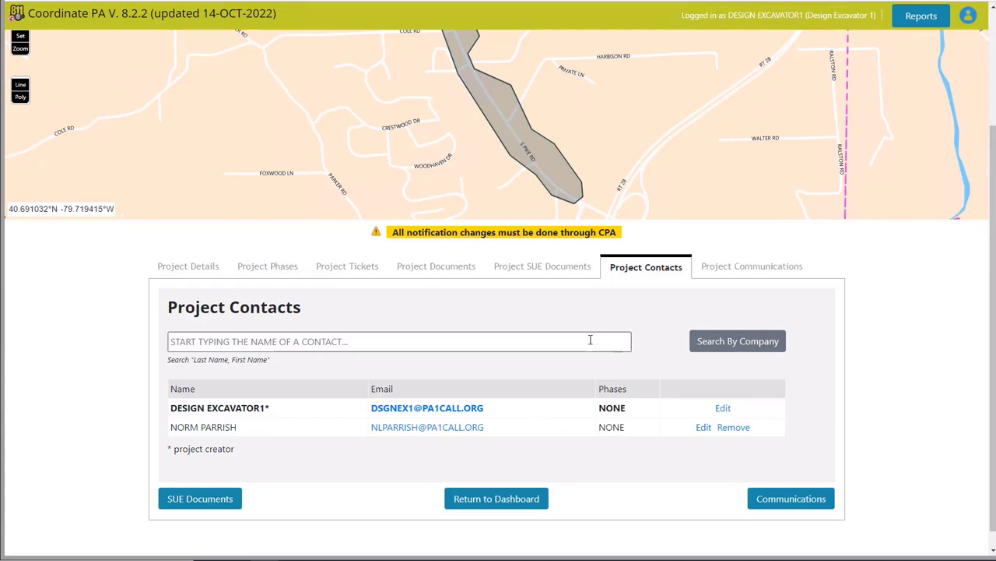
pyautogui.click(556, 268)
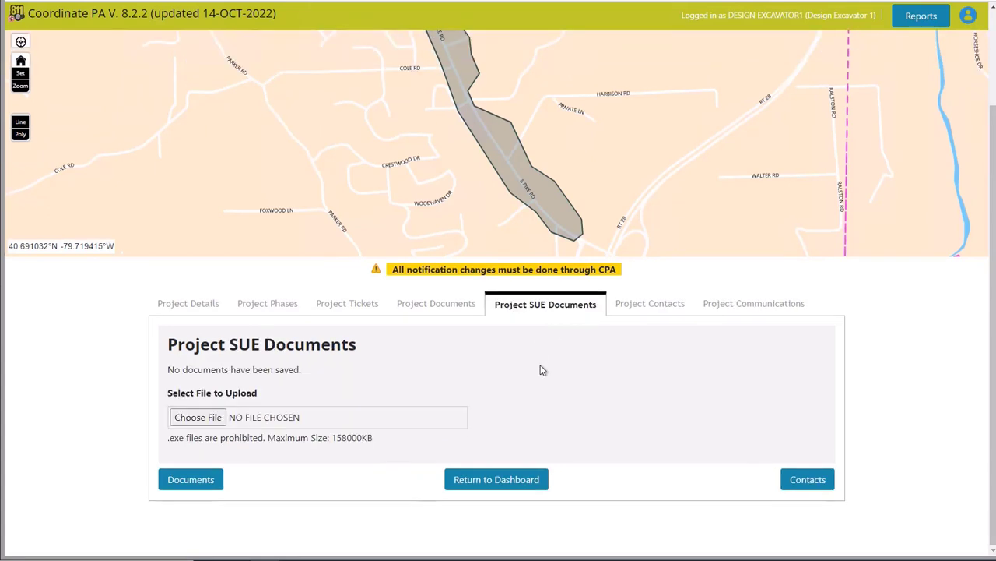
# Browse the project's Documents, SUE Documents, Communications, Contacts and Phases sections.
pyautogui.click(451, 311)
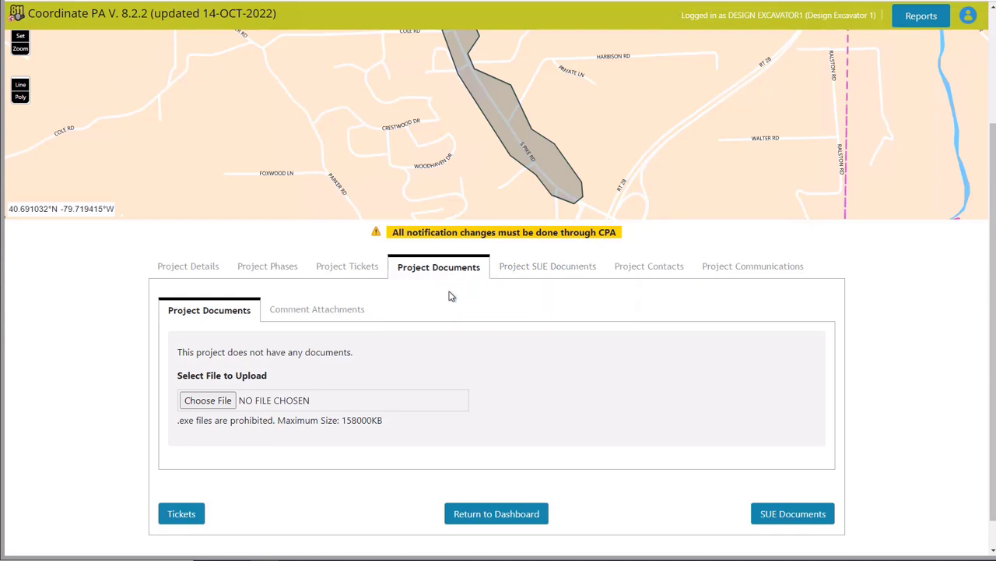
pyautogui.click(529, 271)
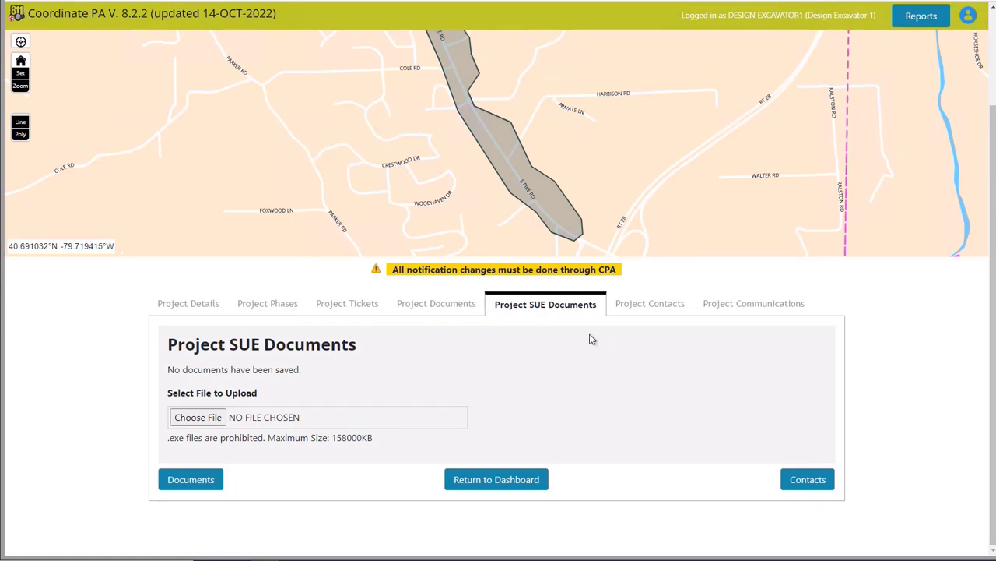
pyautogui.click(710, 308)
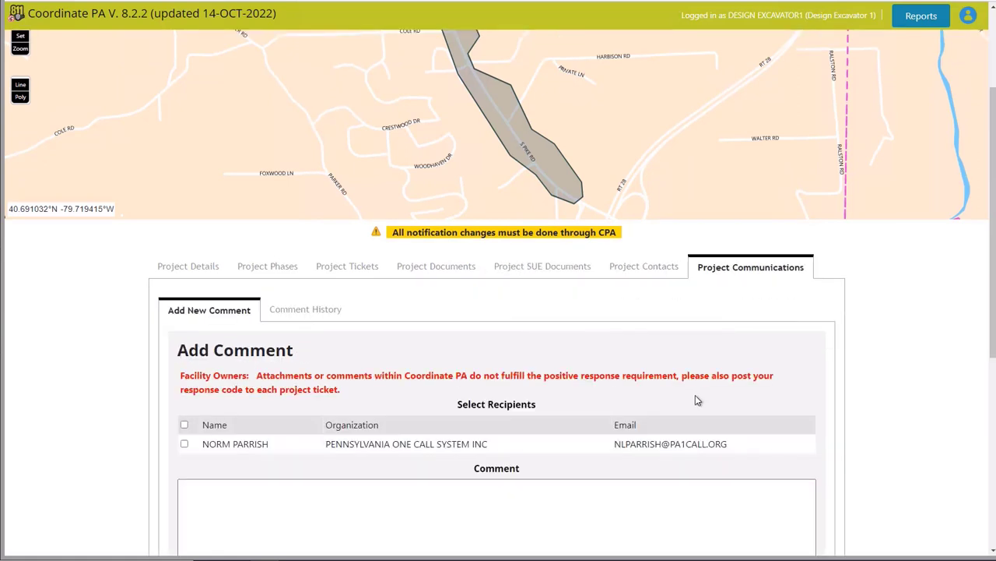
pyautogui.click(639, 268)
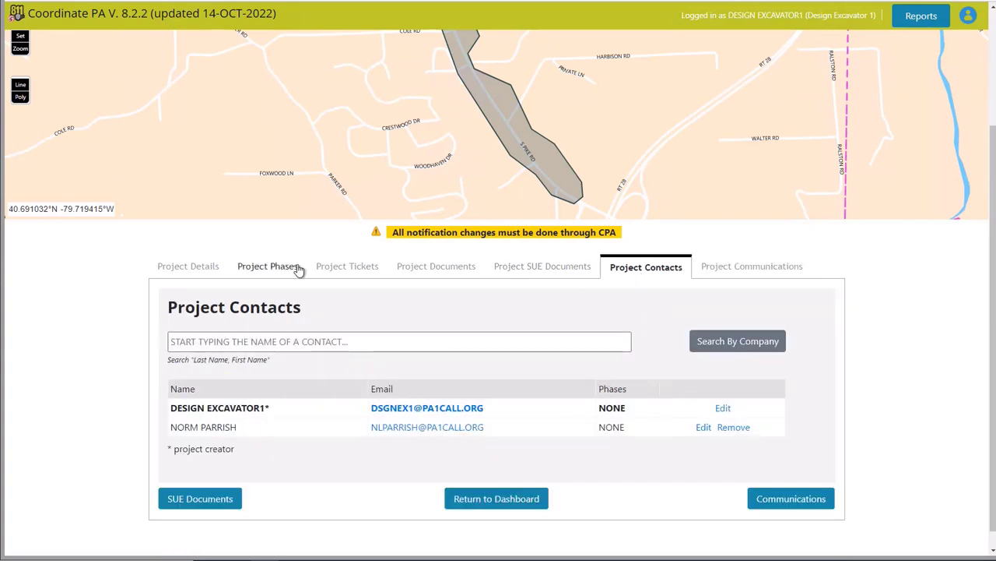
pyautogui.click(269, 267)
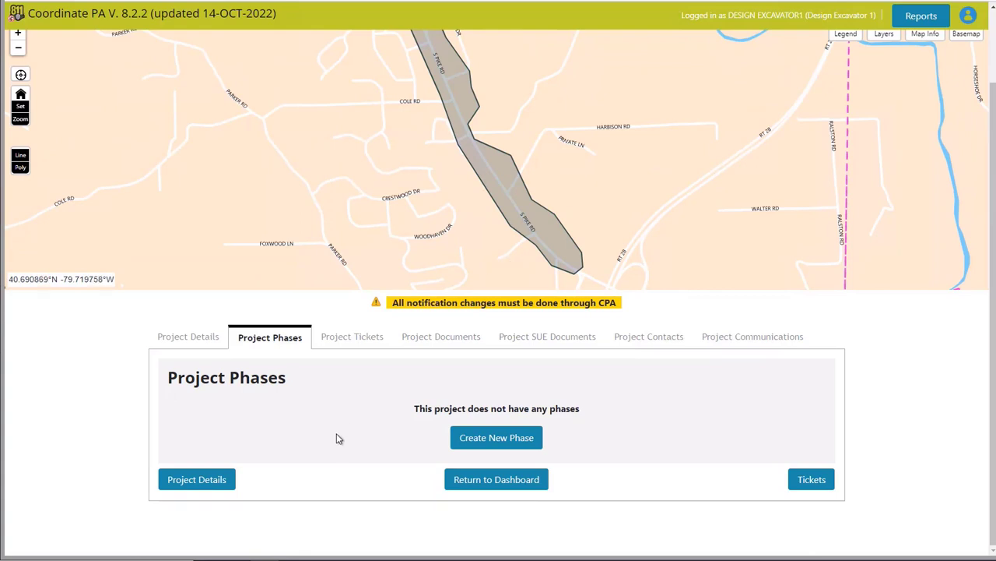
# Return to the Project Tickets list showing the Final Design excavation ticket.
pyautogui.click(347, 339)
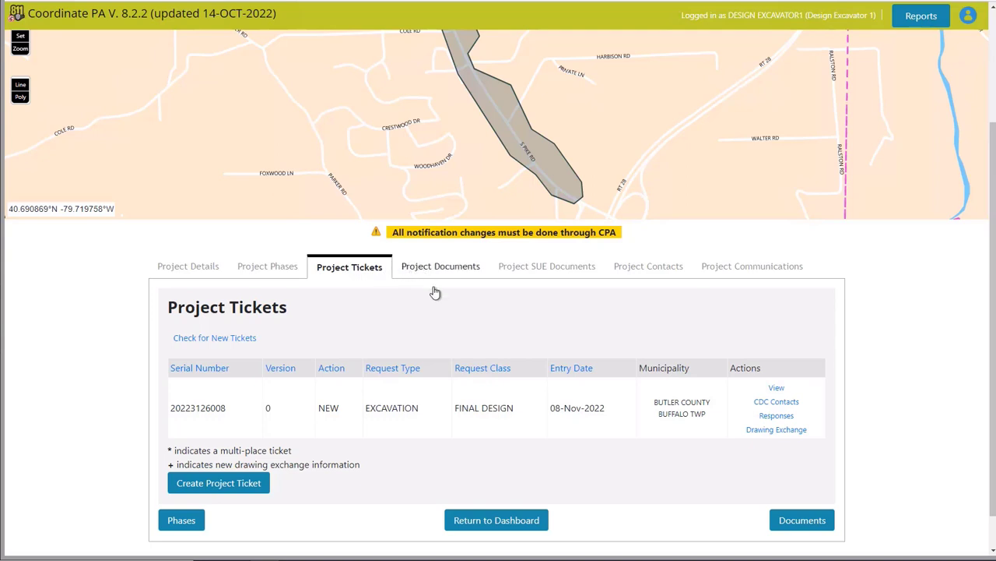
pyautogui.click(417, 270)
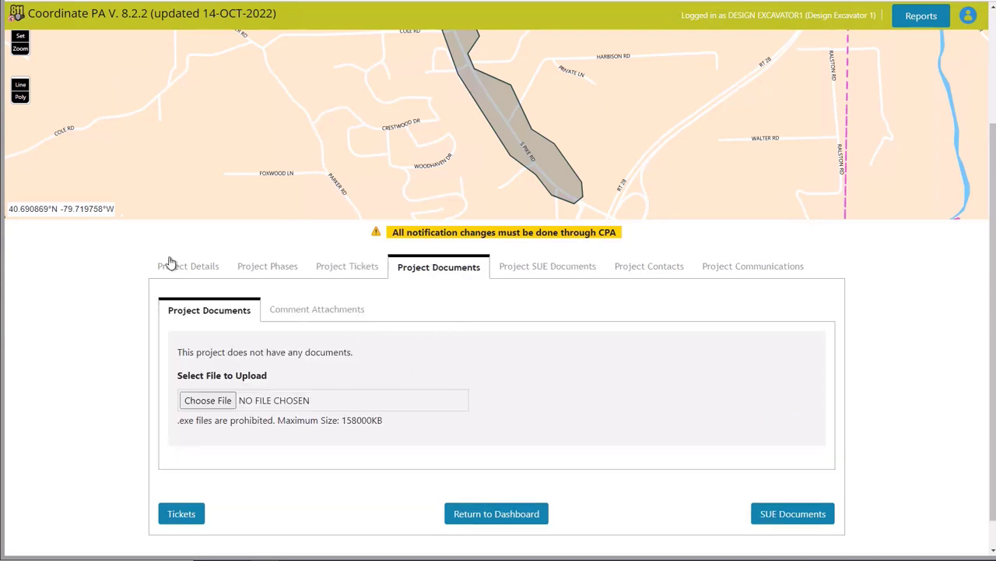
pyautogui.click(258, 271)
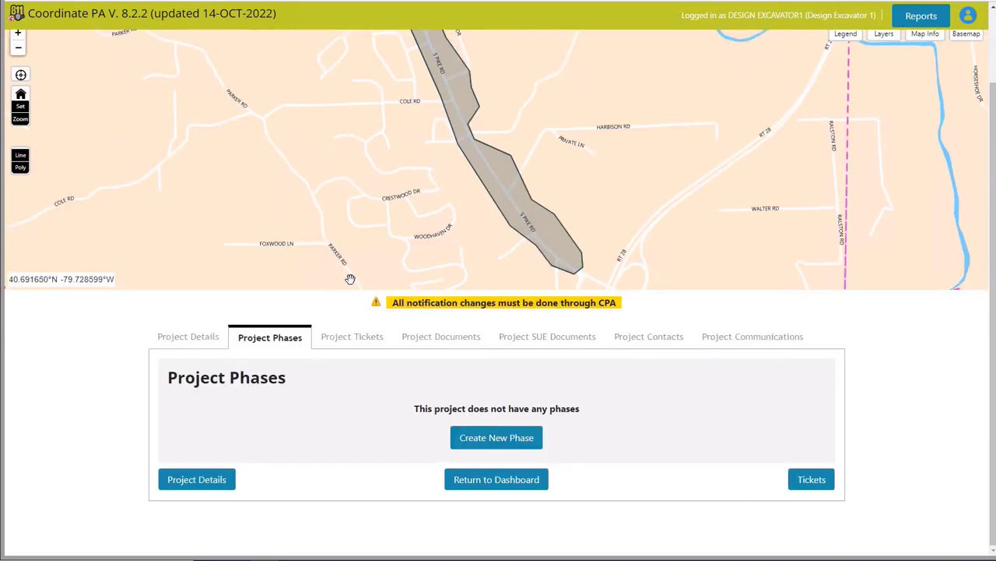
pyautogui.click(369, 335)
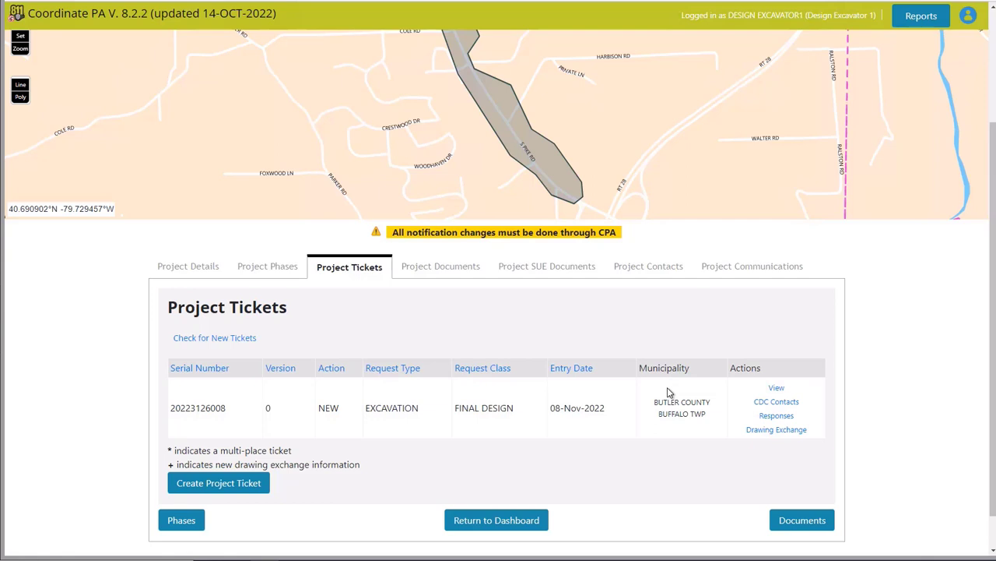
pyautogui.click(802, 433)
# Discard unsaved changes, review the empty Drawing Exchange, and go back to PAVING TEST 2.
pyautogui.click(443, 321)
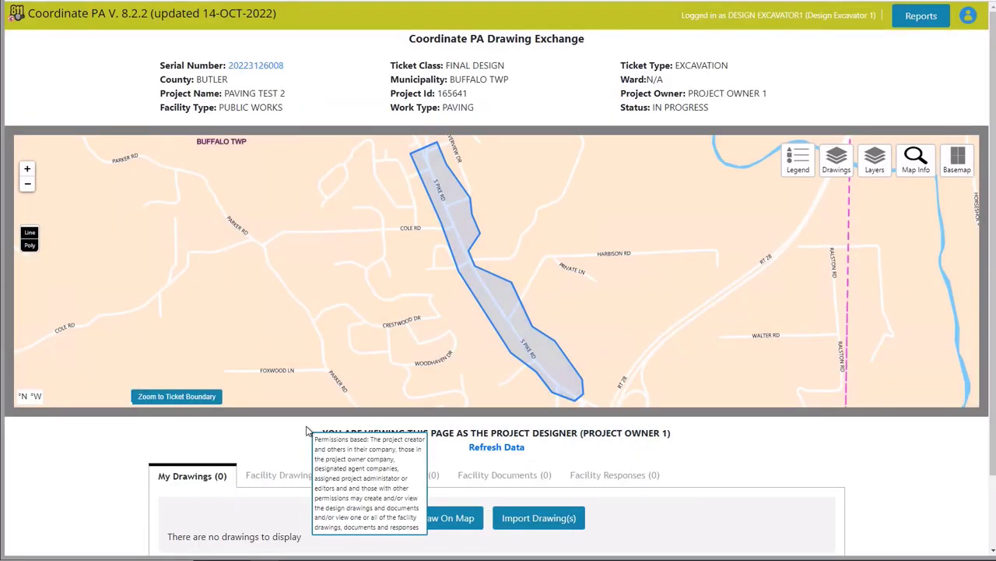
pyautogui.scroll(-1, 308, 432)
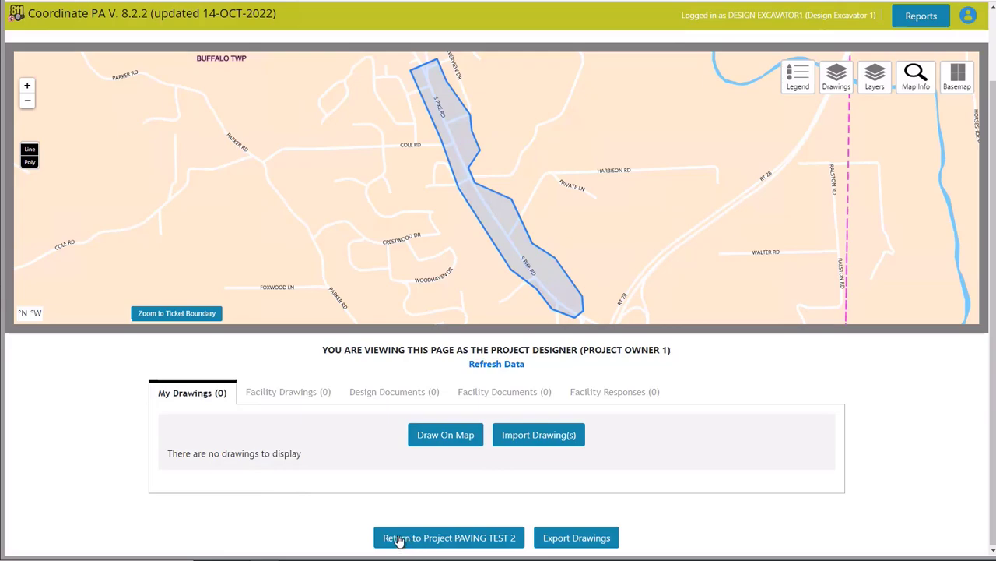
pyautogui.click(423, 538)
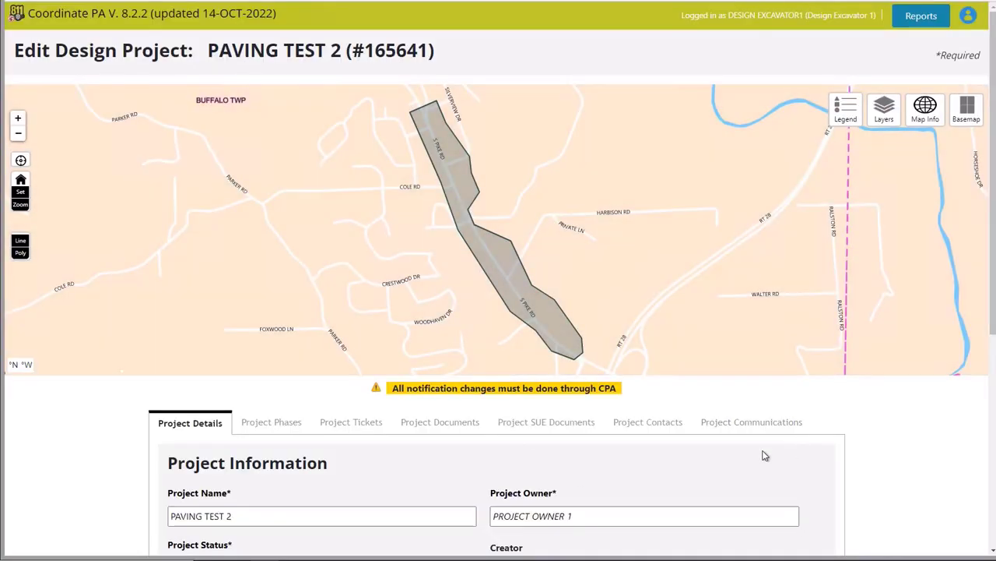